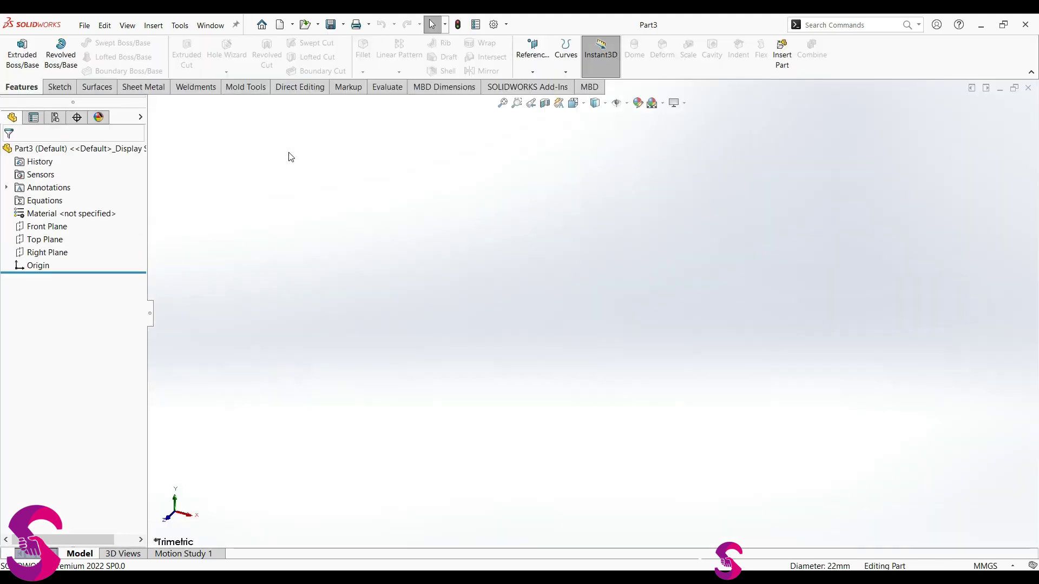
On the Front Plane, sketch a closed stepped line profile beside the origin.
{"action": "left_click", "coordinate": [62, 227]}
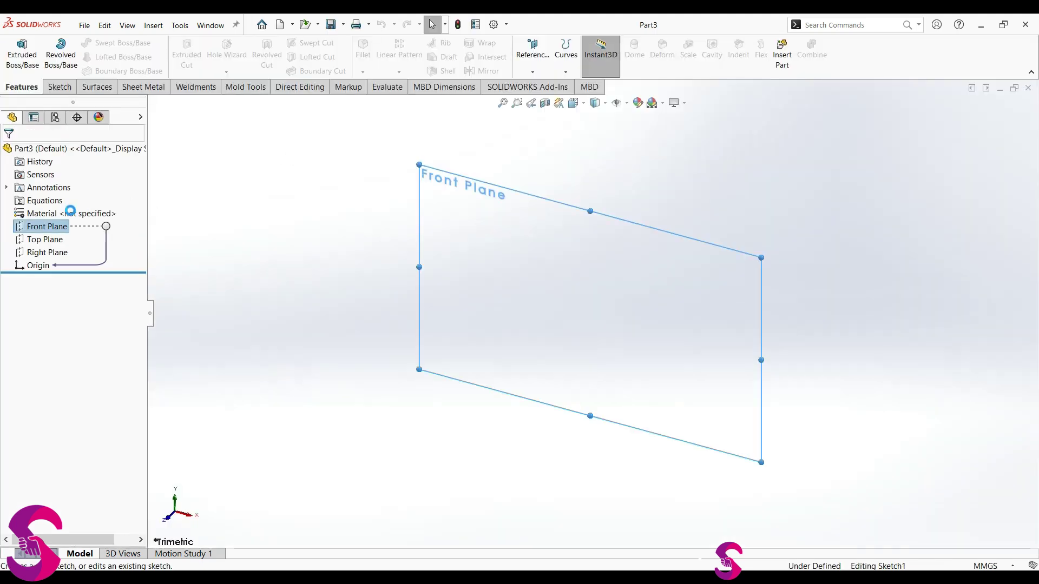
{"action": "left_click", "coordinate": [75, 212]}
{"action": "key", "text": "l"}
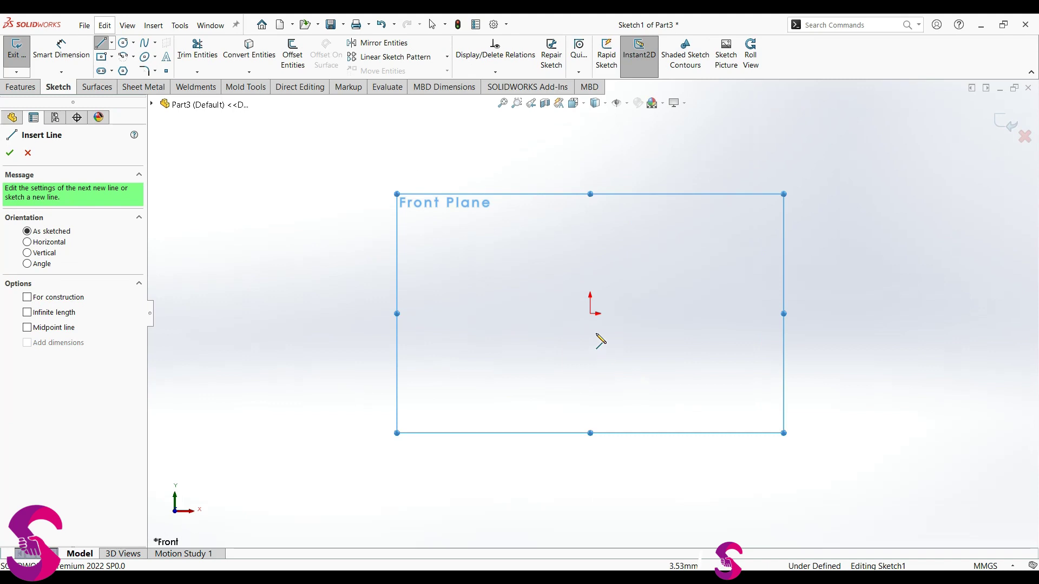
{"action": "left_click", "coordinate": [617, 313]}
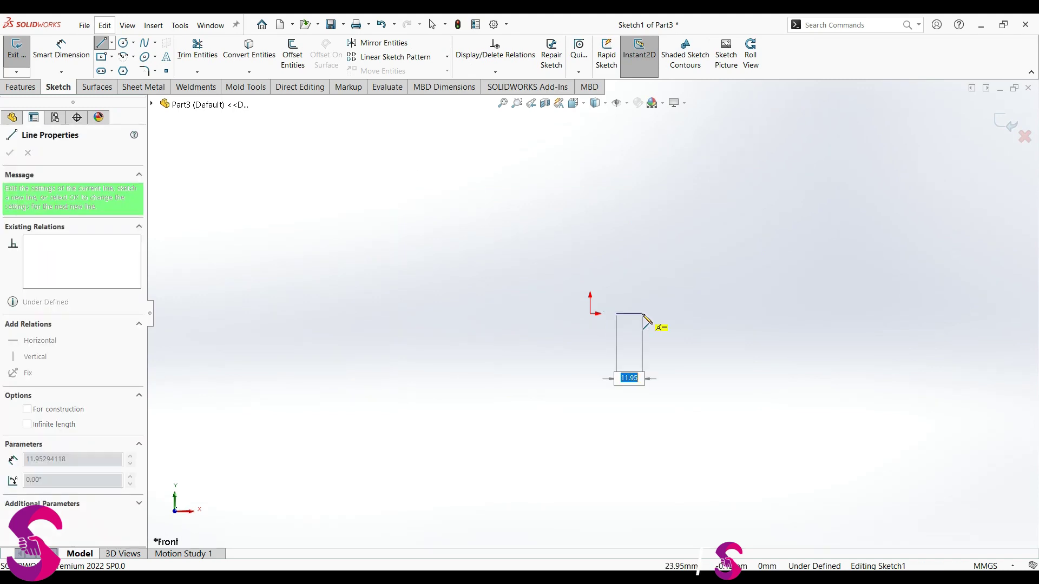
{"action": "left_click", "coordinate": [642, 313]}
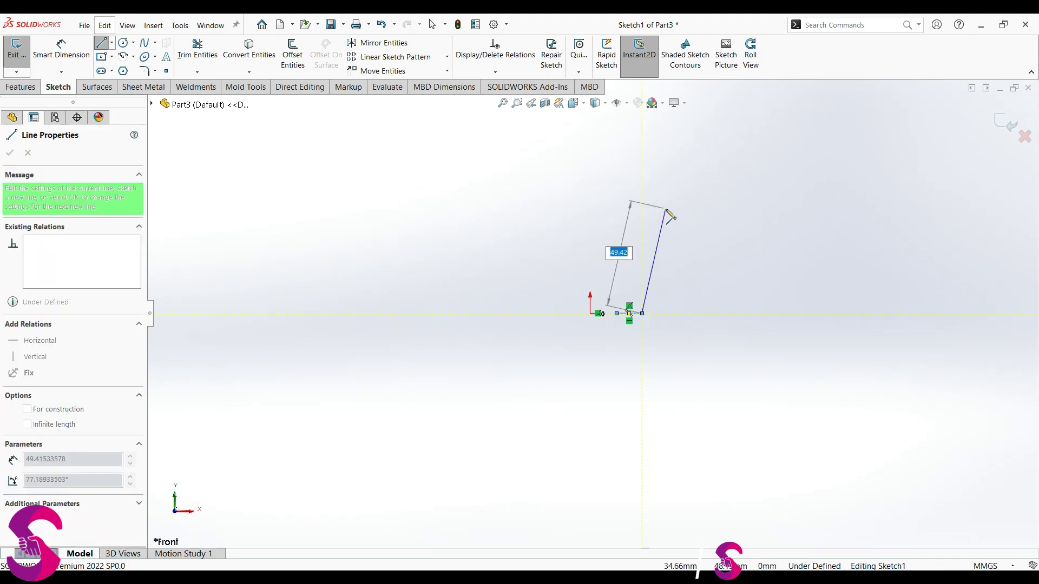
{"action": "left_click", "coordinate": [665, 210]}
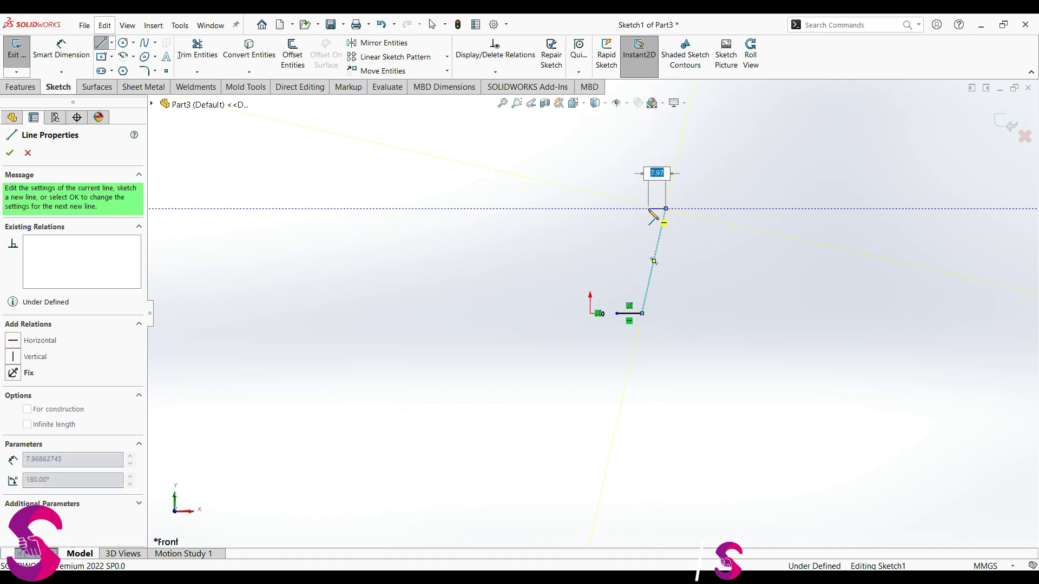
{"action": "left_click", "coordinate": [648, 182]}
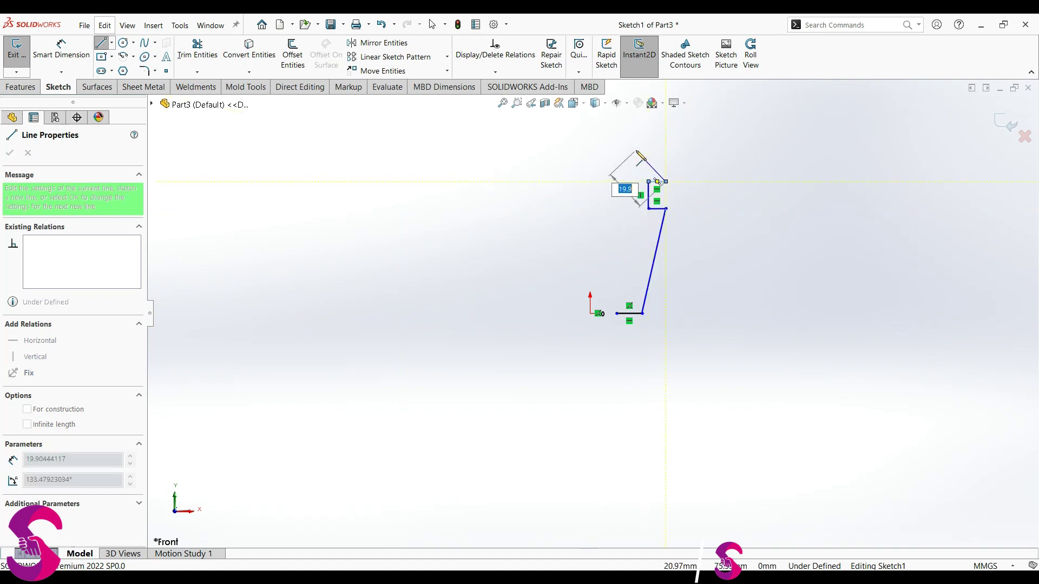
{"action": "left_click", "coordinate": [636, 149]}
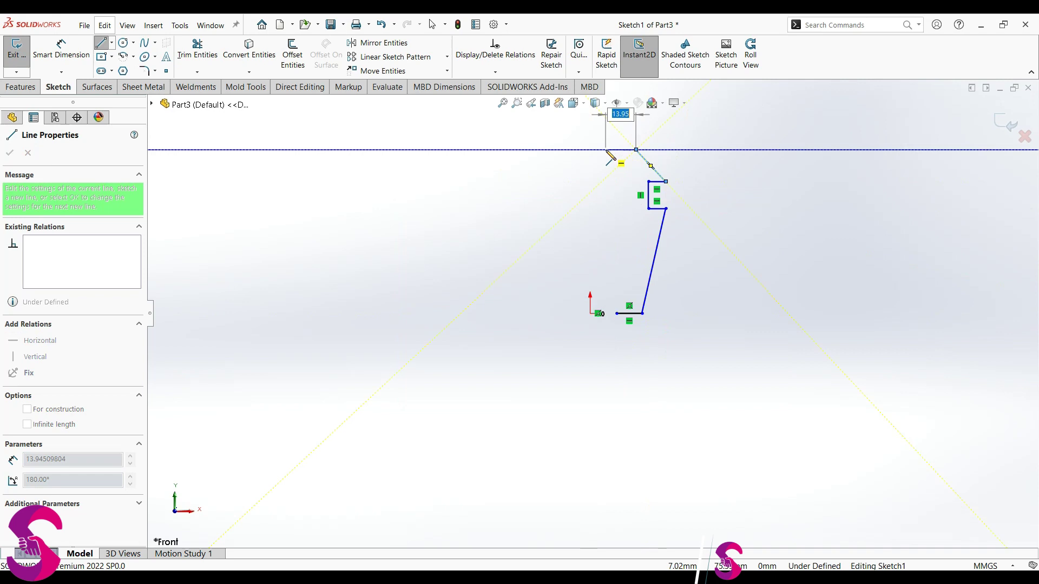
{"action": "left_click", "coordinate": [616, 149]}
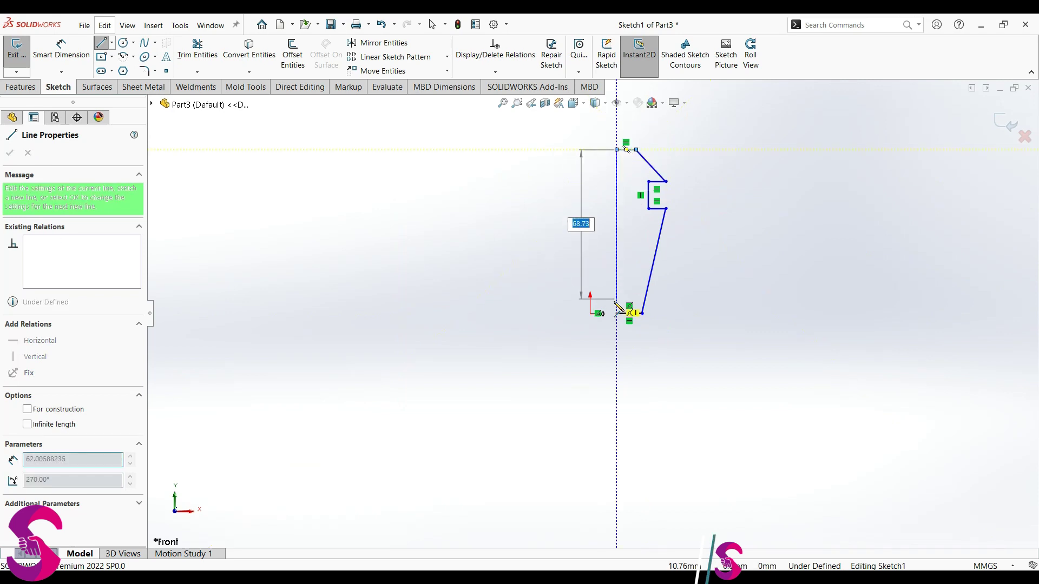
{"action": "left_click", "coordinate": [616, 313]}
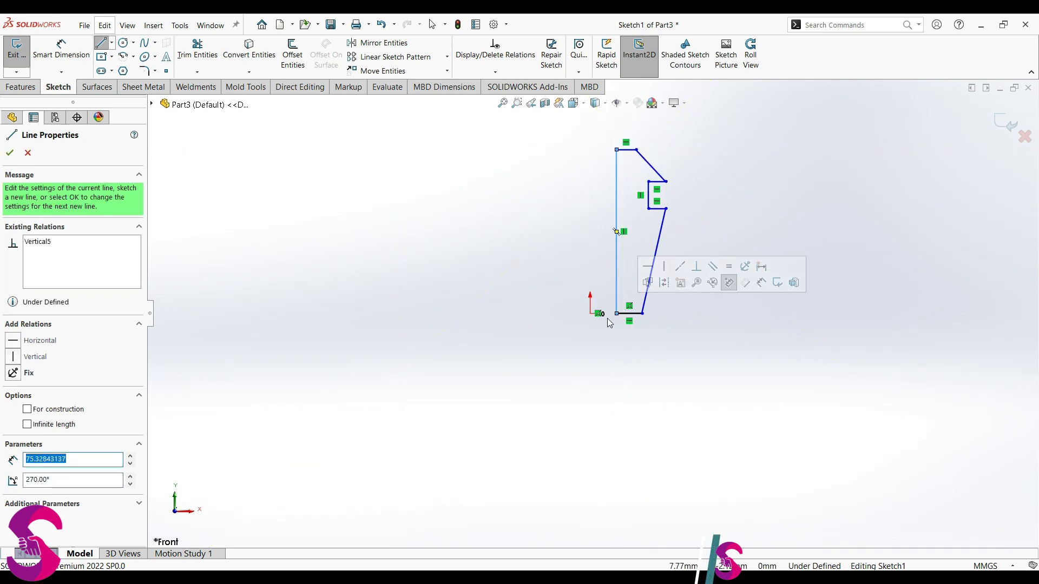
Add a short vertical line up from the origin and start dimensioning from it.
{"action": "scroll", "coordinate": [610, 323], "scroll_direction": "down", "scroll_amount": 3}
{"action": "left_click", "coordinate": [575, 305]}
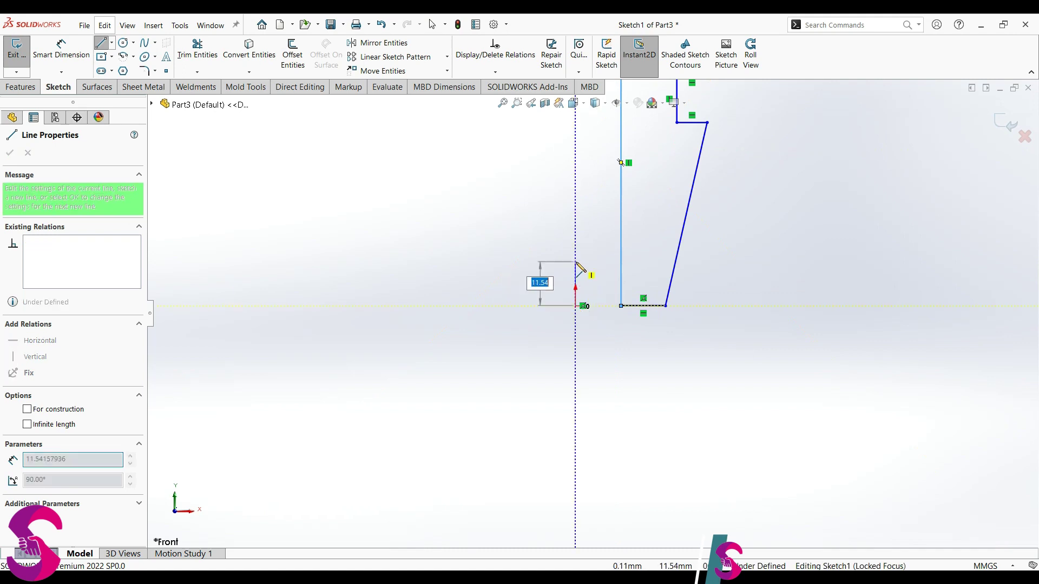
{"action": "double_click", "coordinate": [575, 262]}
{"action": "key", "text": "Escape"}
{"action": "left_click", "coordinate": [621, 251]}
{"action": "left_click", "coordinate": [626, 419]}
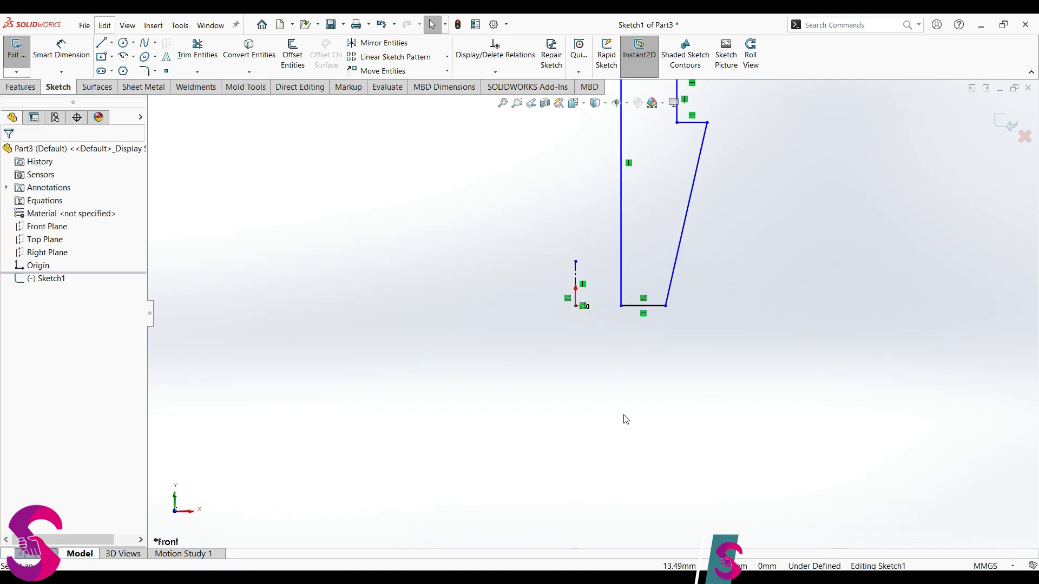
{"action": "right_click_drag", "start_coordinate": [626, 419], "coordinate": [626, 368]}
{"action": "left_click", "coordinate": [621, 276]}
{"action": "left_click", "coordinate": [576, 284]}
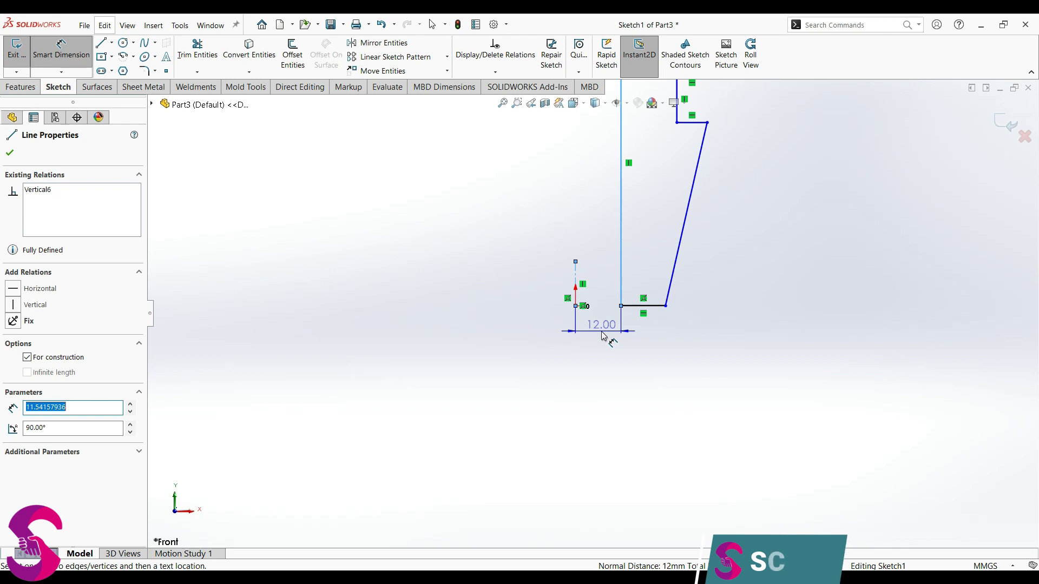
Dimension the inner edge 1.5 mm and the outer corner 11.5/2 (5.75) mm from the origin line.
{"action": "left_click", "coordinate": [602, 334]}
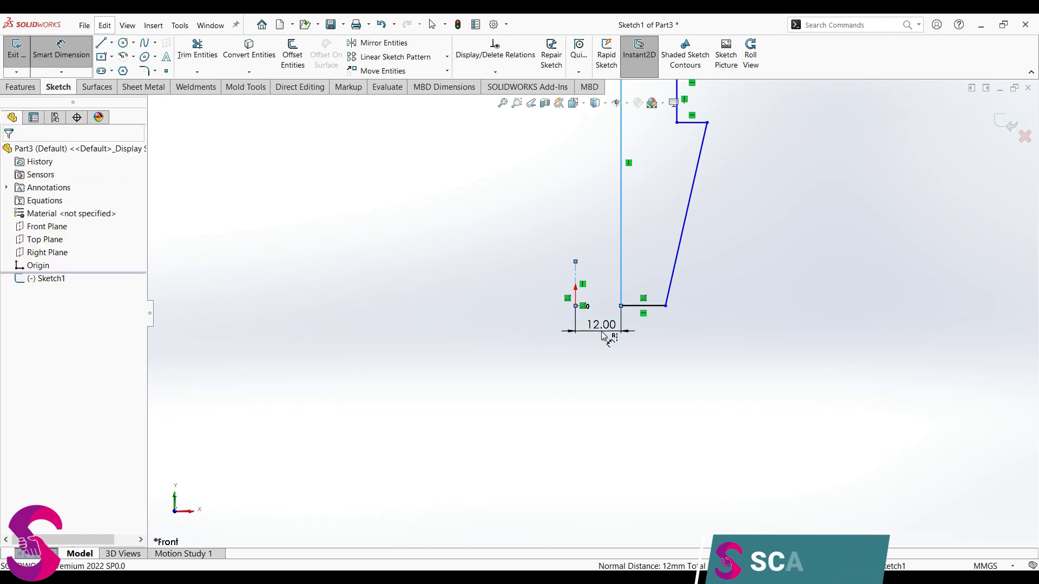
{"action": "type", "text": "1.5"}
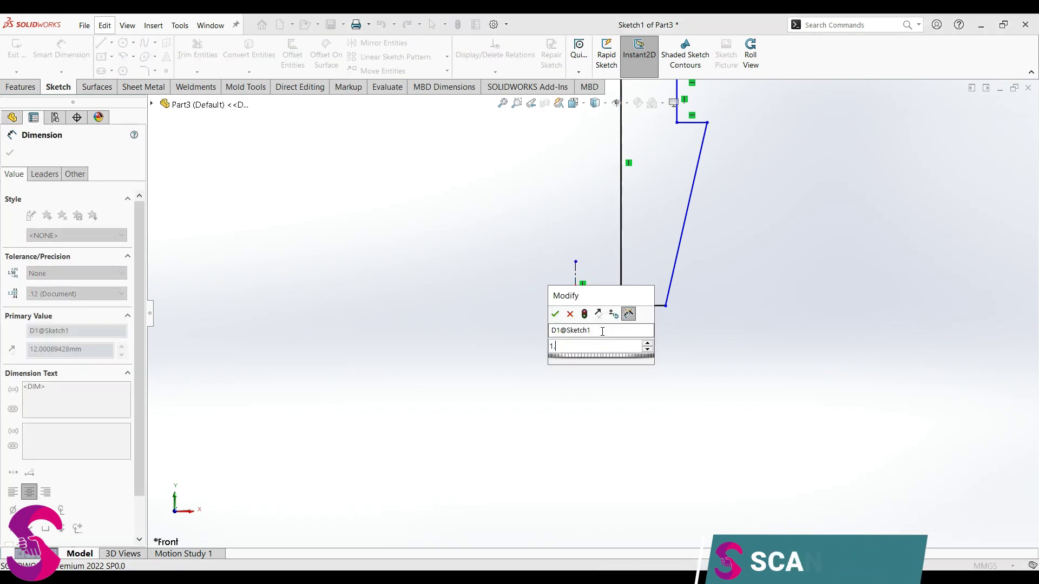
{"action": "key", "text": "Return"}
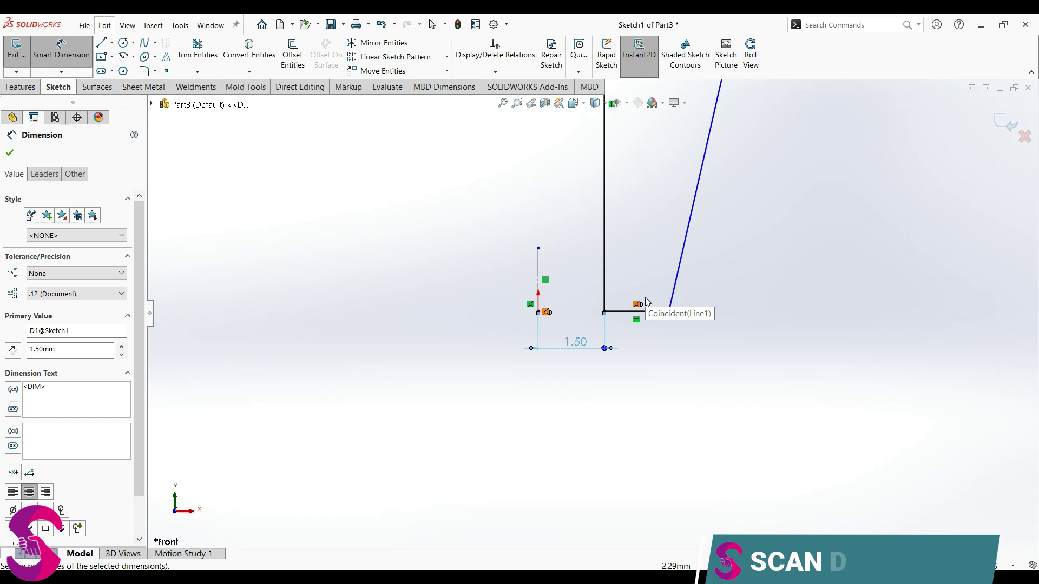
{"action": "scroll", "coordinate": [664, 295], "scroll_direction": "up", "scroll_amount": 3}
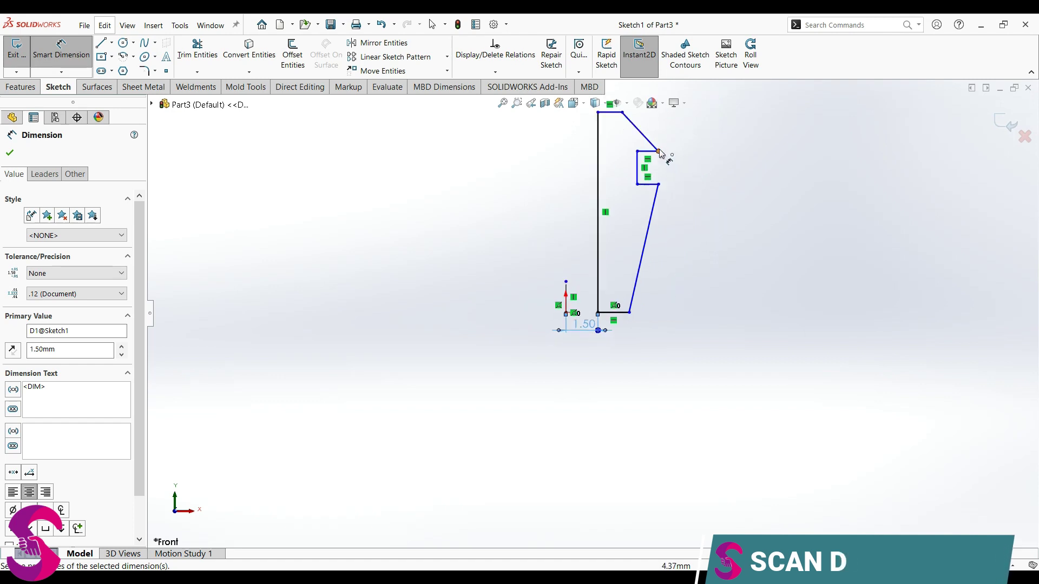
{"action": "left_click", "coordinate": [658, 152]}
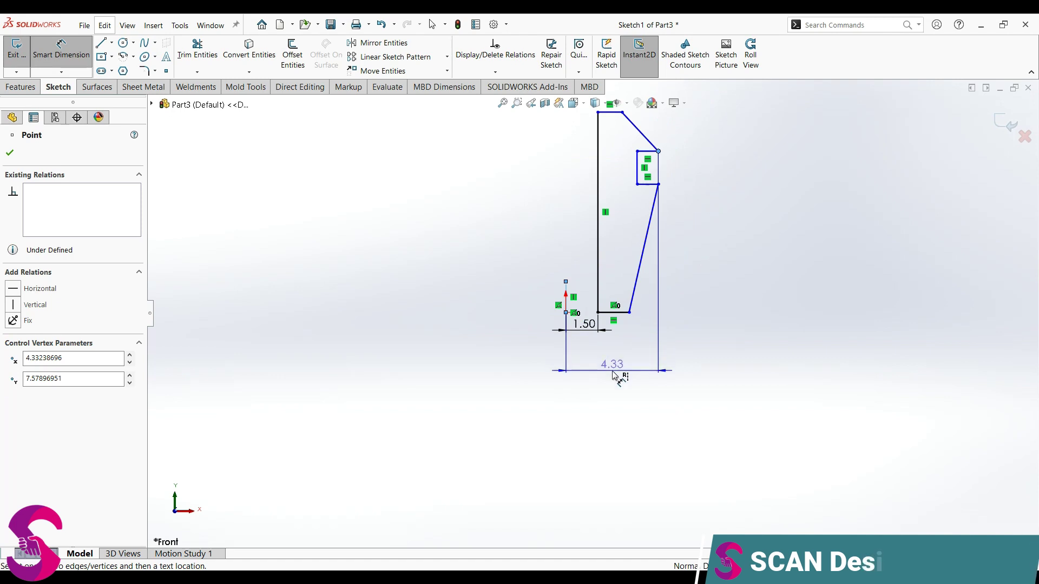
{"action": "left_click", "coordinate": [615, 374]}
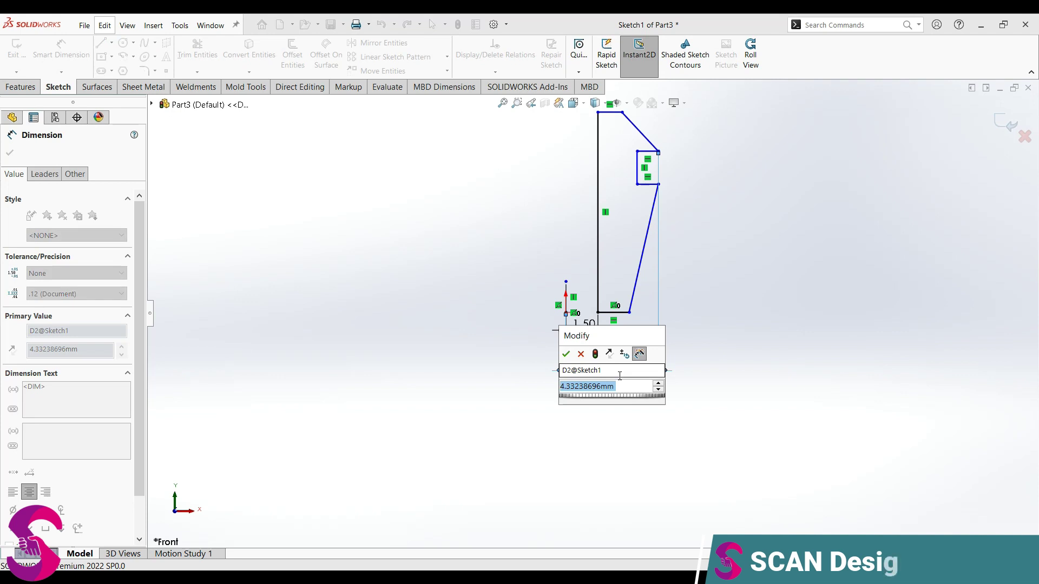
{"action": "type", "text": "11.5/2"}
{"action": "key", "text": "Return"}
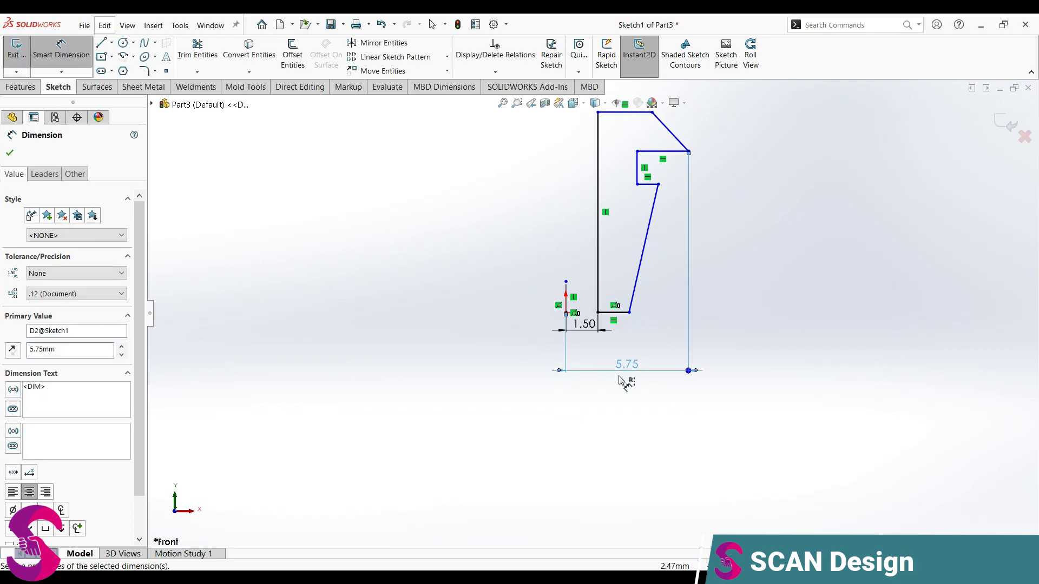
{"action": "scroll", "coordinate": [679, 163], "scroll_direction": "up", "scroll_amount": 2}
{"action": "scroll", "coordinate": [682, 165], "scroll_direction": "down", "scroll_amount": 2}
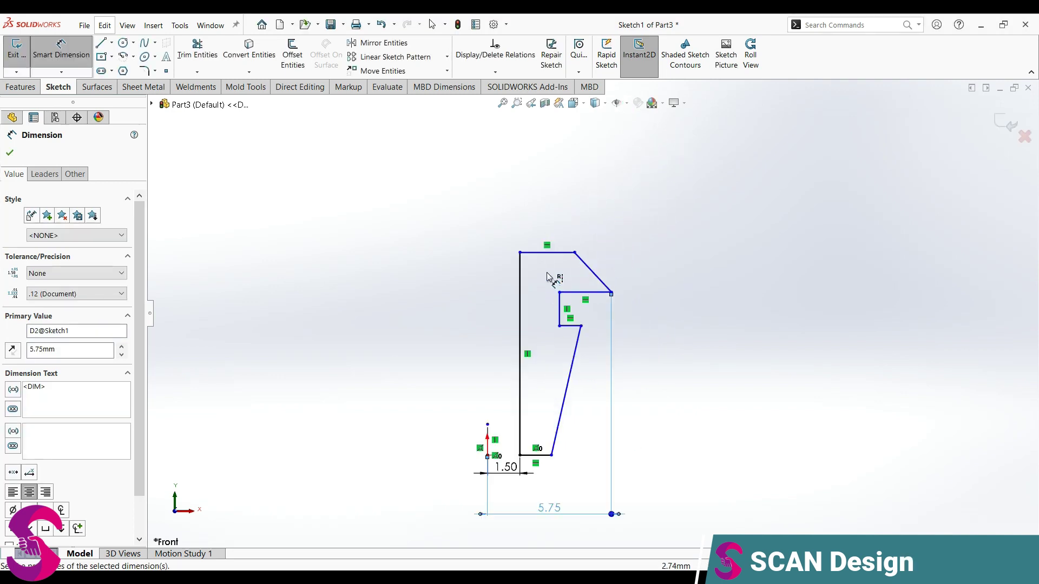
{"action": "left_click", "coordinate": [583, 265]}
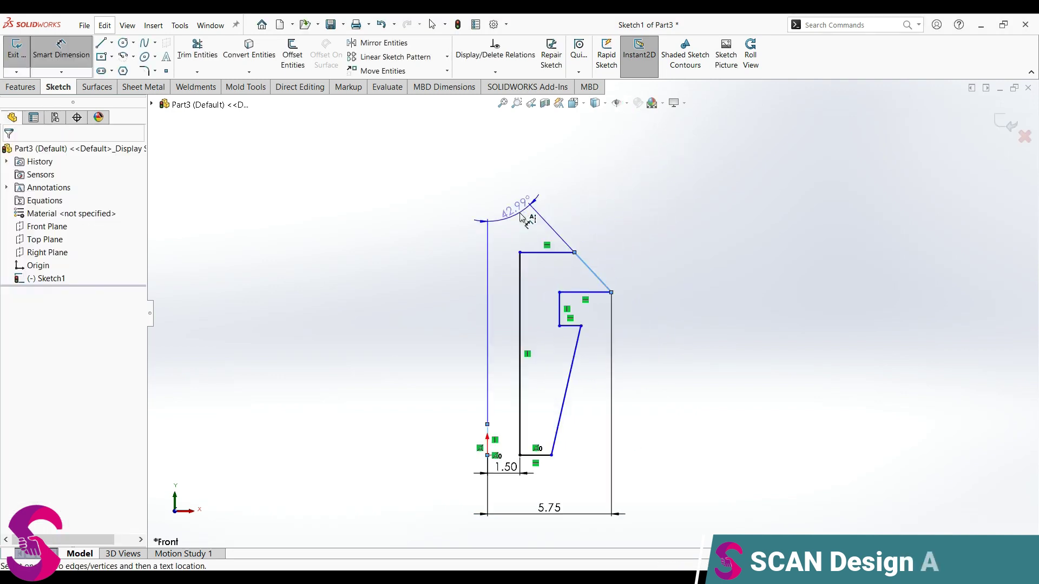
Set the slanted top chamfer edge to a 30° angle.
{"action": "left_click", "coordinate": [521, 217]}
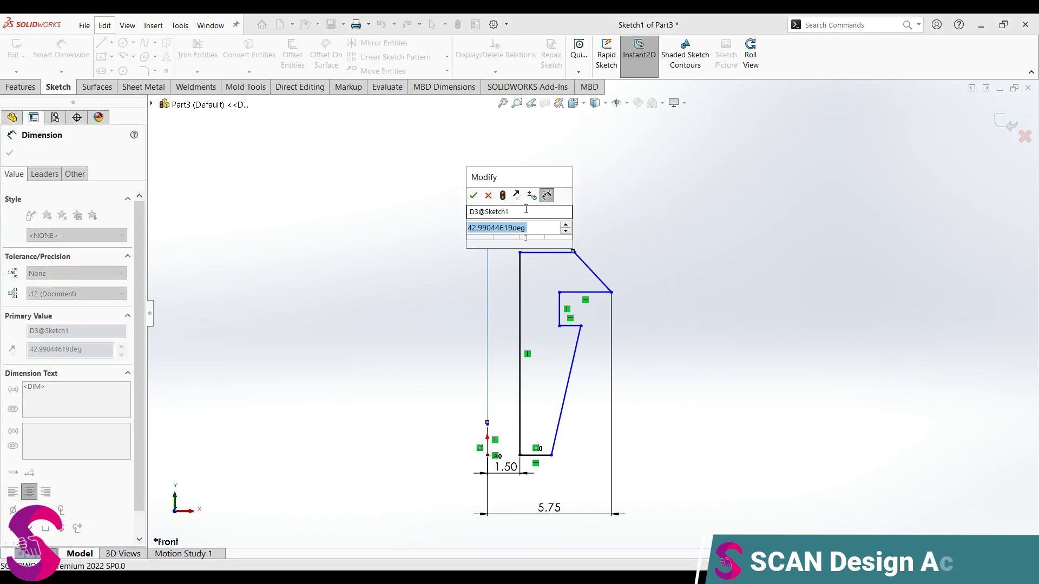
{"action": "type", "text": "30"}
{"action": "key", "text": "Return"}
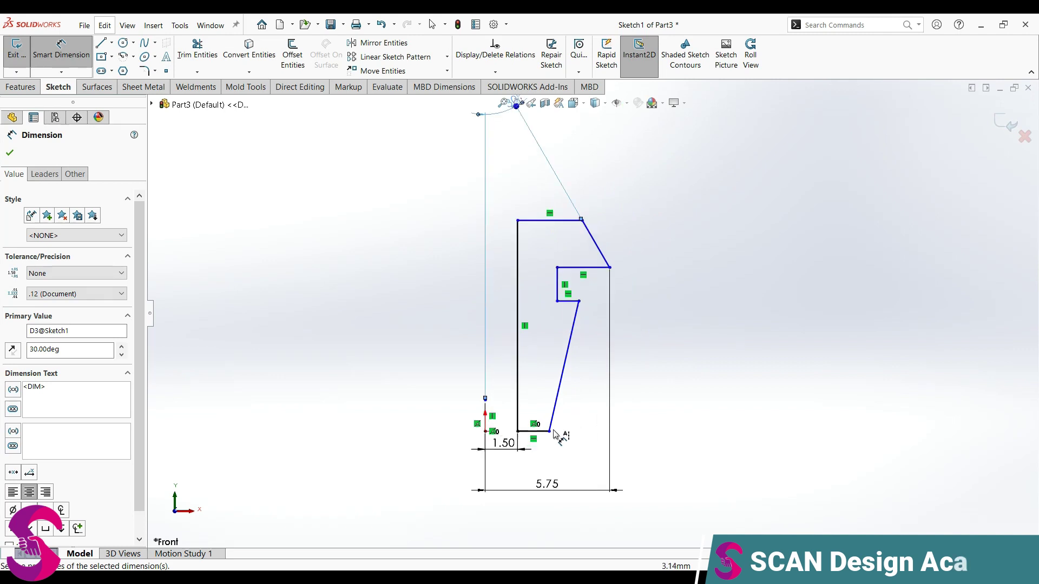
{"action": "left_click", "coordinate": [534, 432]}
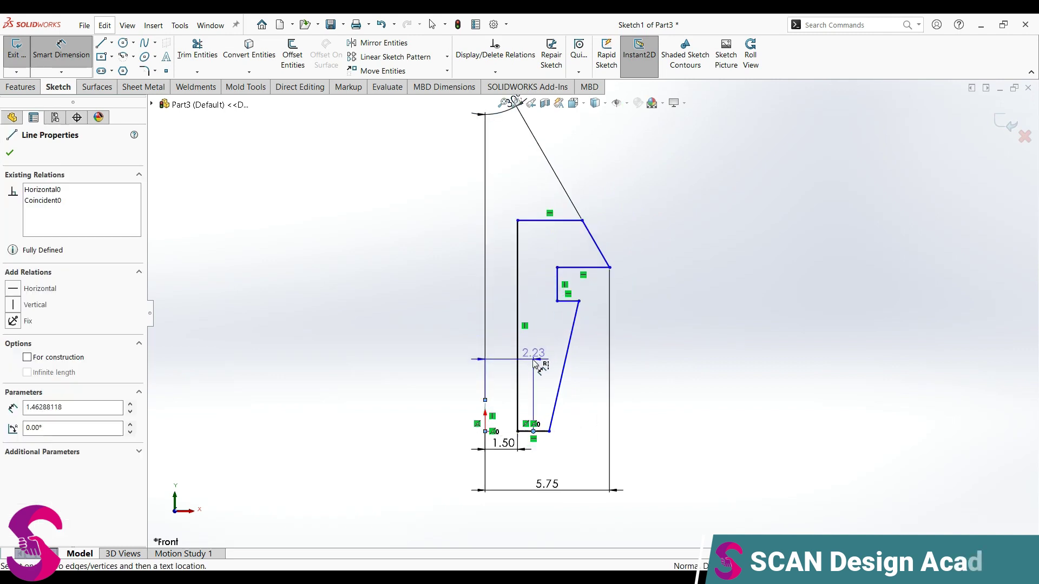
{"action": "left_click", "coordinate": [557, 360]}
{"action": "left_click", "coordinate": [518, 346]}
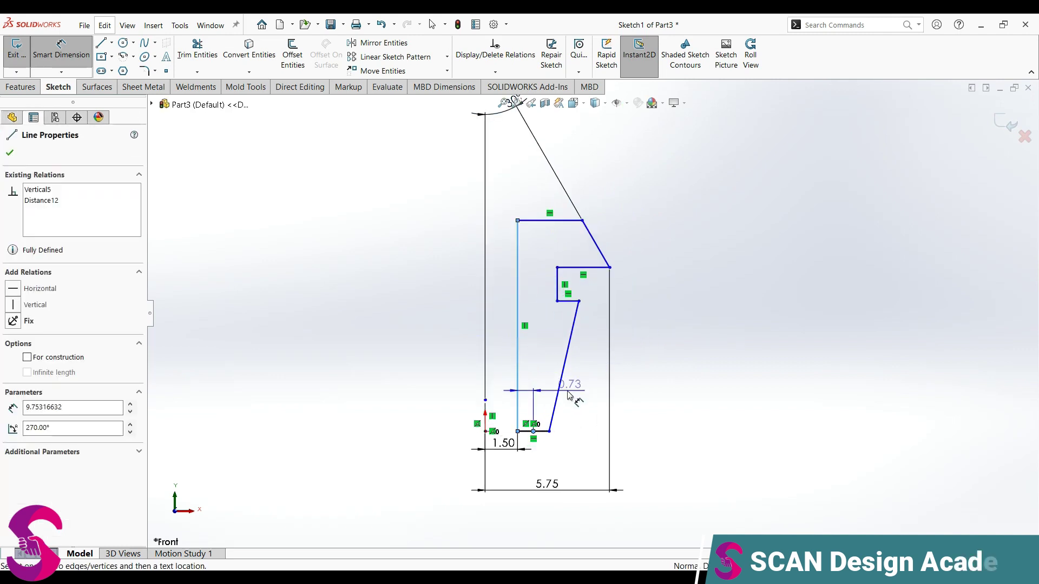
{"action": "key", "text": "Escape"}
Dimension the left vertical edge to an 18 mm overall height.
{"action": "left_click", "coordinate": [518, 373]}
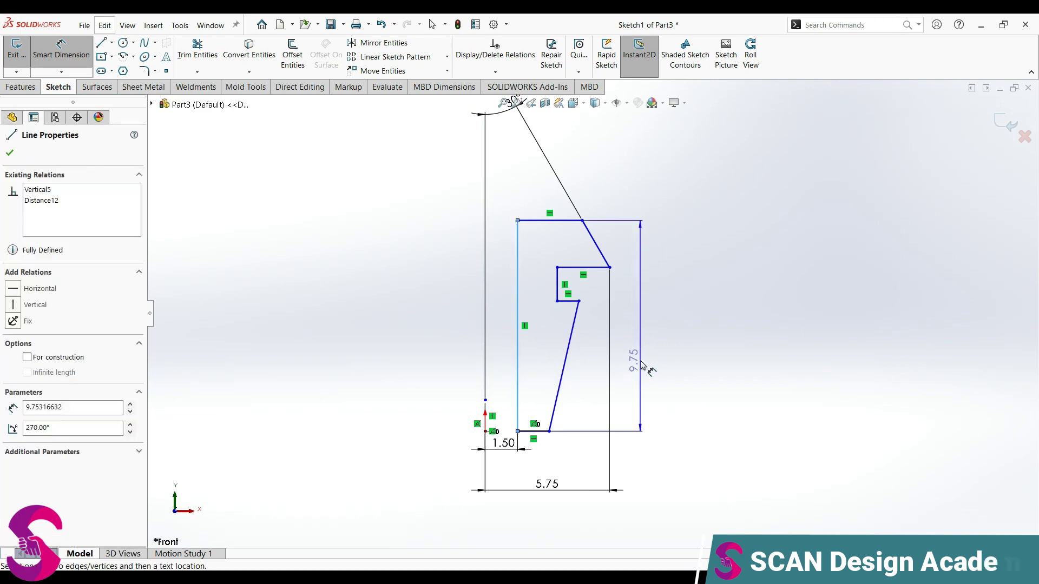
{"action": "left_click", "coordinate": [655, 364]}
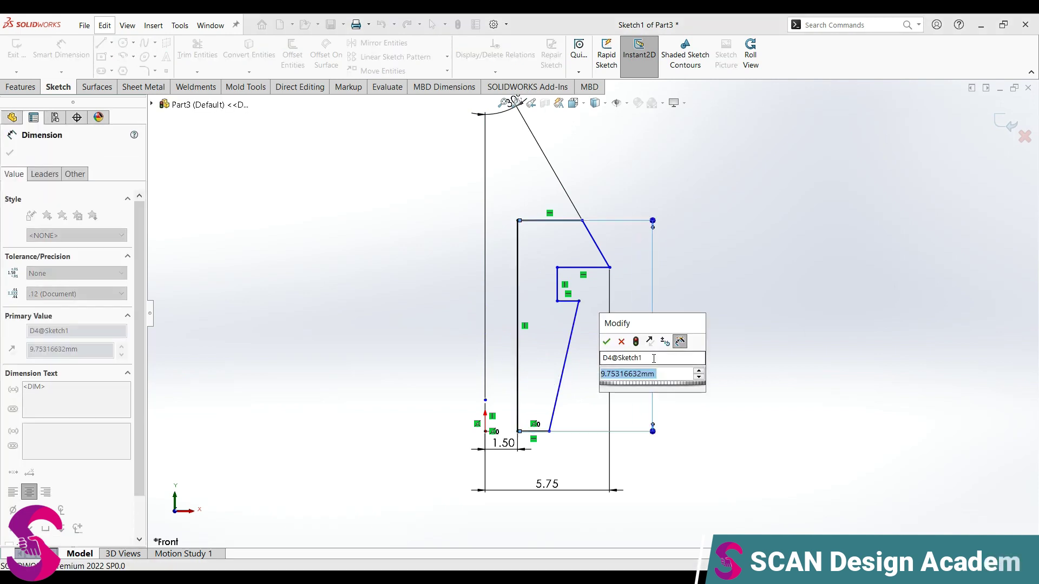
{"action": "type", "text": "18"}
{"action": "key", "text": "Return"}
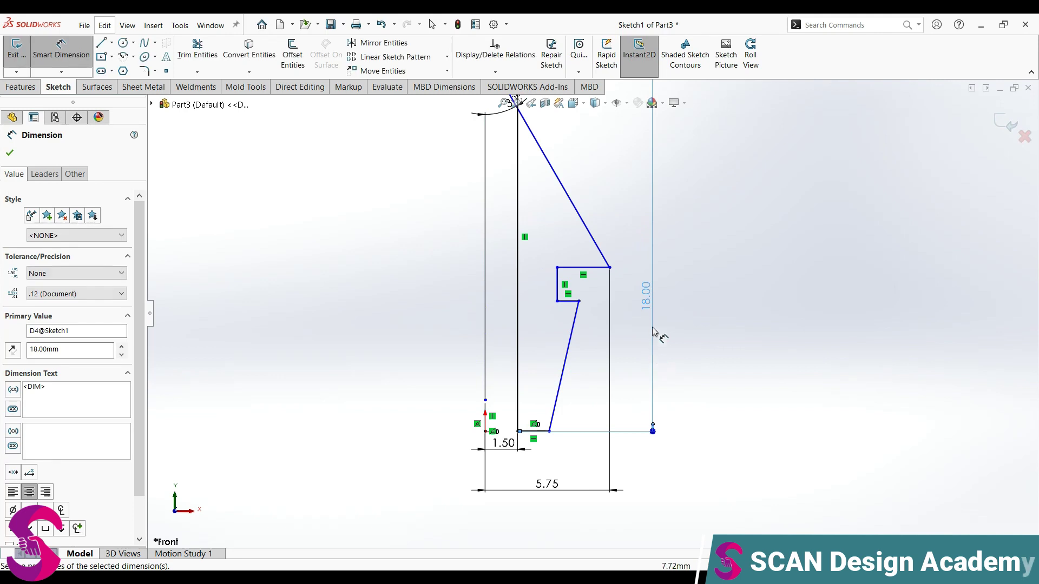
{"action": "scroll", "coordinate": [653, 332], "scroll_direction": "up", "scroll_amount": 3}
{"action": "scroll", "coordinate": [634, 247], "scroll_direction": "down", "scroll_amount": 1}
{"action": "key", "text": "Escape"}
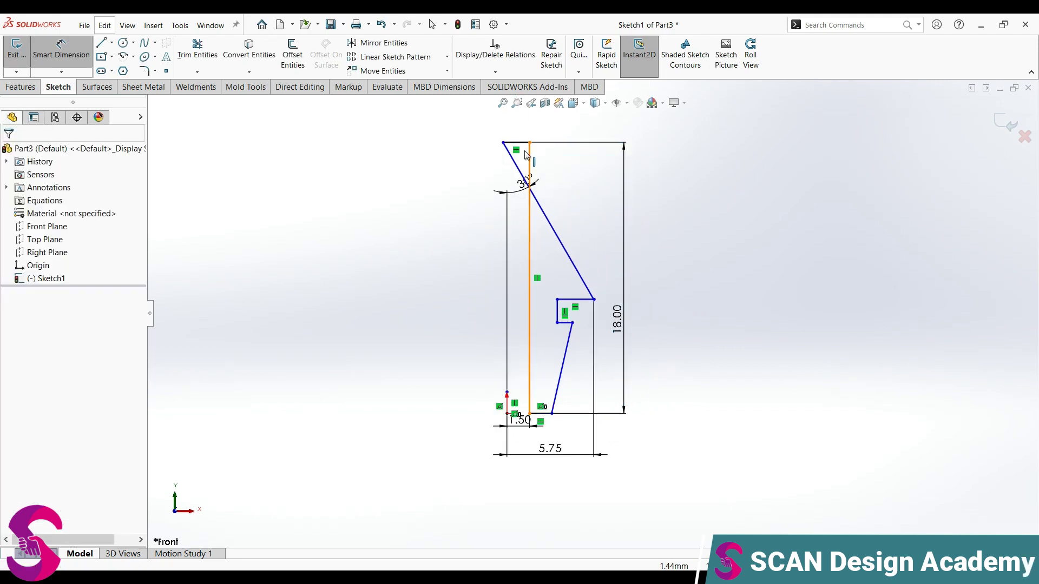
{"action": "key", "text": "Escape"}
Drag the notch vertices to reshape the profile's step.
{"action": "left_click_drag", "start_coordinate": [503, 142], "coordinate": [547, 145]}
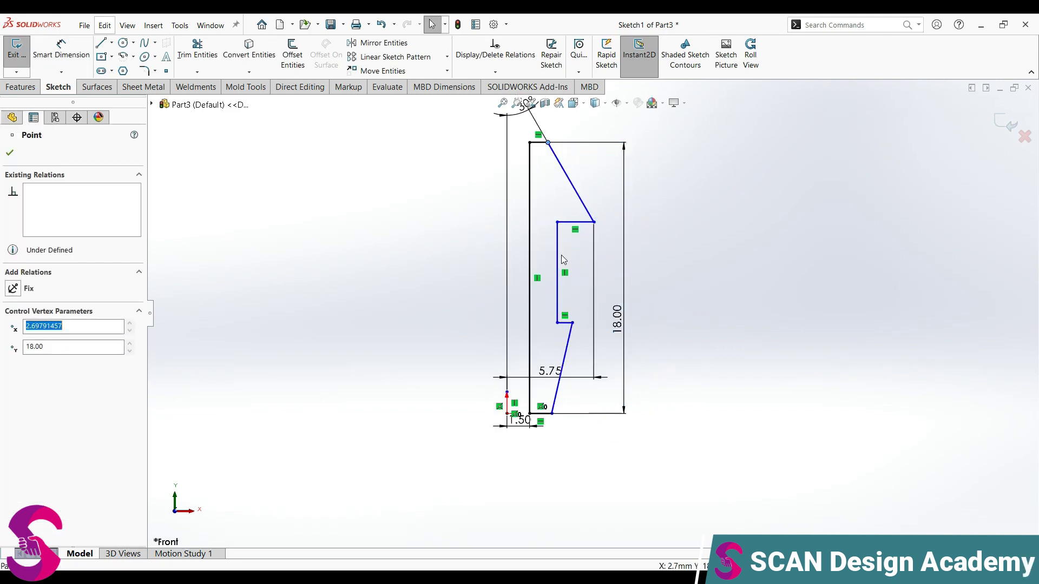
{"action": "left_click_drag", "start_coordinate": [558, 323], "coordinate": [560, 241]}
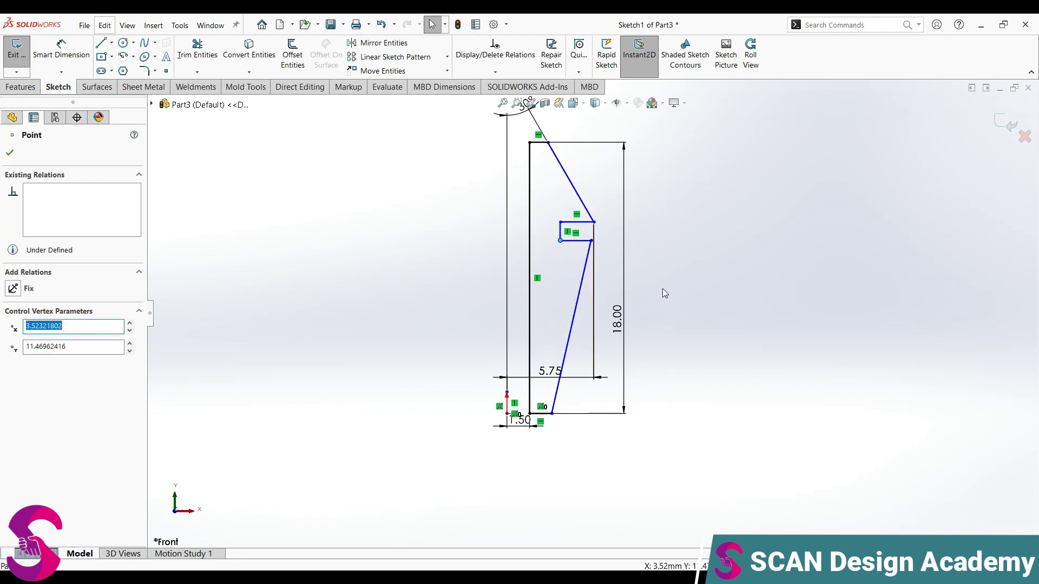
{"action": "left_click", "coordinate": [706, 304]}
Dimension the notch's inner vertical edge 4.75 mm from the centre line.
{"action": "key", "text": "d"}
{"action": "left_click", "coordinate": [507, 268]}
{"action": "left_click", "coordinate": [560, 232]}
{"action": "left_click", "coordinate": [535, 270]}
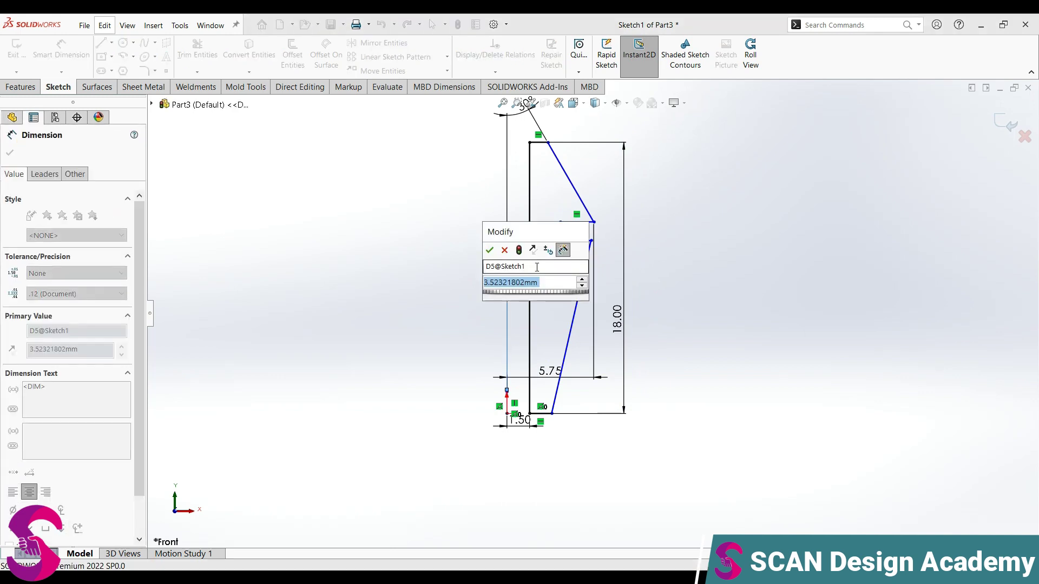
{"action": "type", "text": "4.75"}
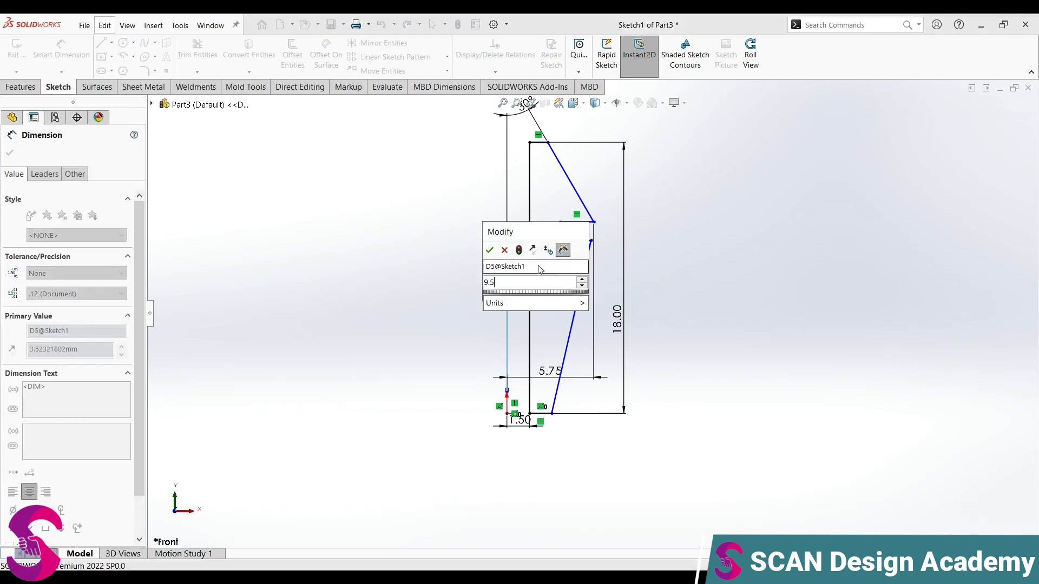
{"action": "key", "text": "Return"}
{"action": "scroll", "coordinate": [598, 234], "scroll_direction": "down", "scroll_amount": 5}
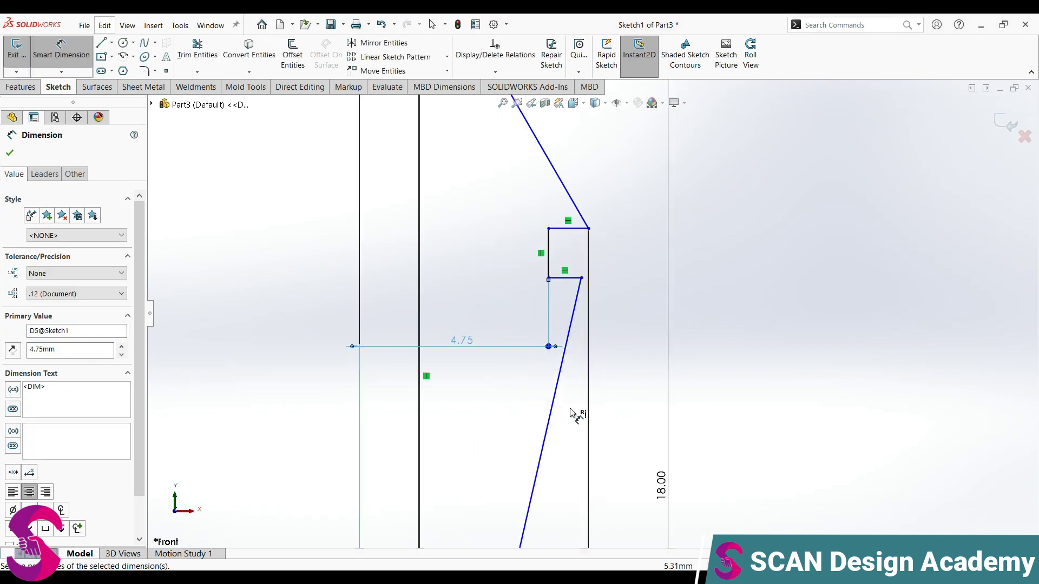
Give the long tapered outer edge a 7.5° angle dimension.
{"action": "left_click", "coordinate": [552, 405]}
{"action": "scroll", "coordinate": [642, 424], "scroll_direction": "up", "scroll_amount": 3}
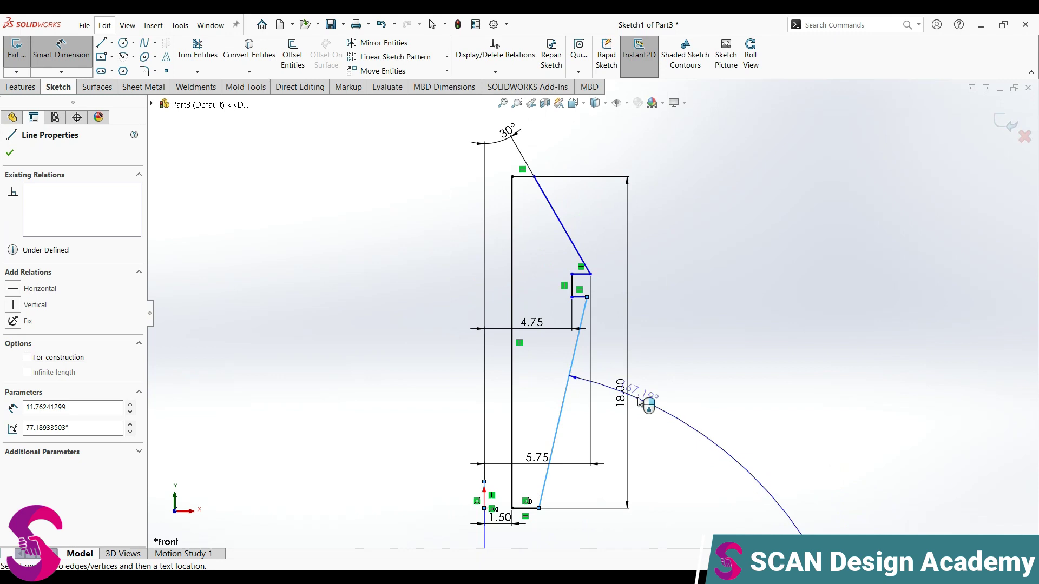
{"action": "scroll", "coordinate": [652, 392], "scroll_direction": "up", "scroll_amount": 3}
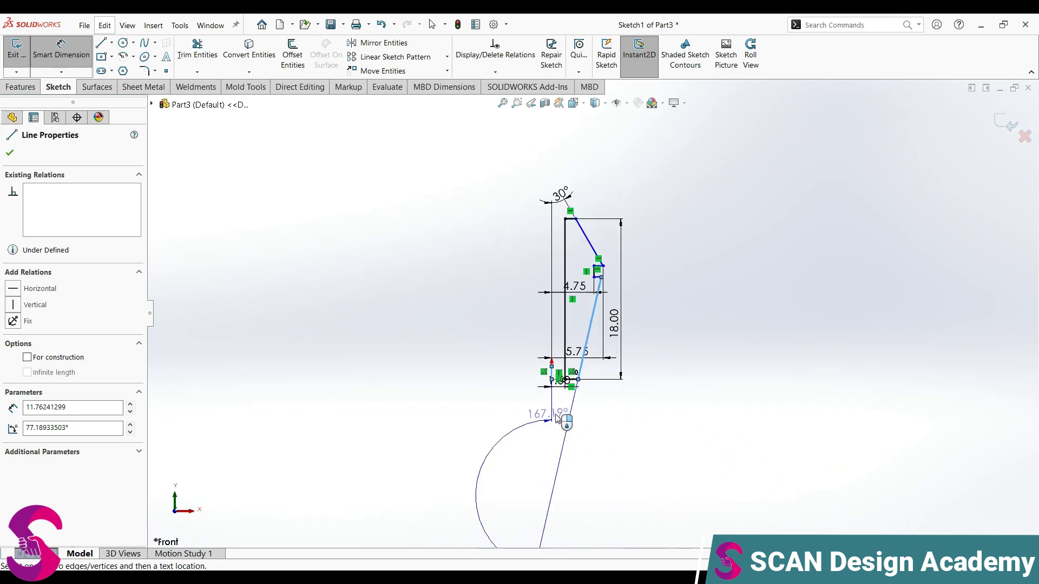
{"action": "scroll", "coordinate": [564, 368], "scroll_direction": "down", "scroll_amount": 3}
{"action": "left_click", "coordinate": [567, 358]}
{"action": "type", "text": "10"}
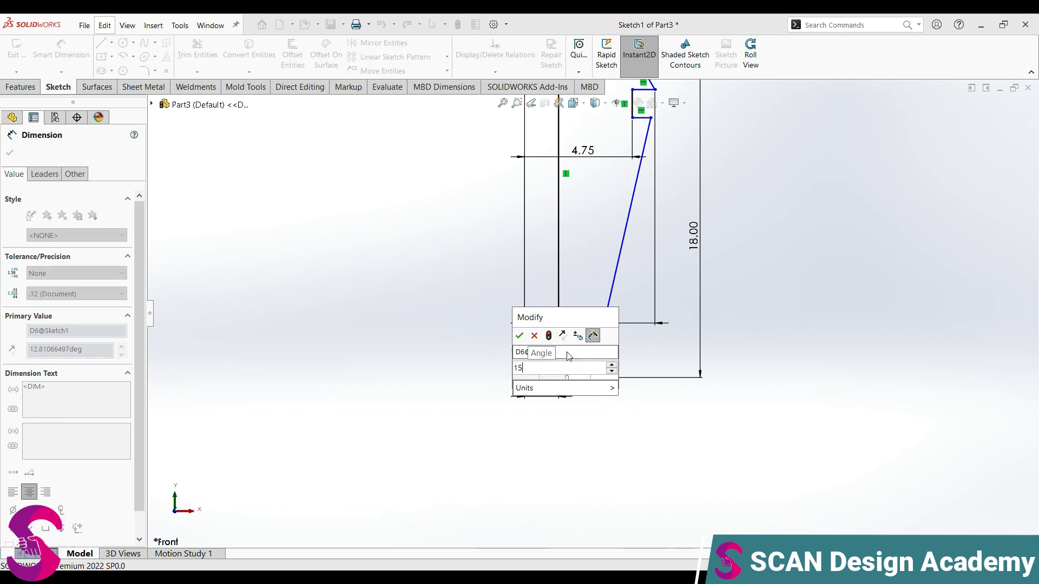
{"action": "key", "text": "Return"}
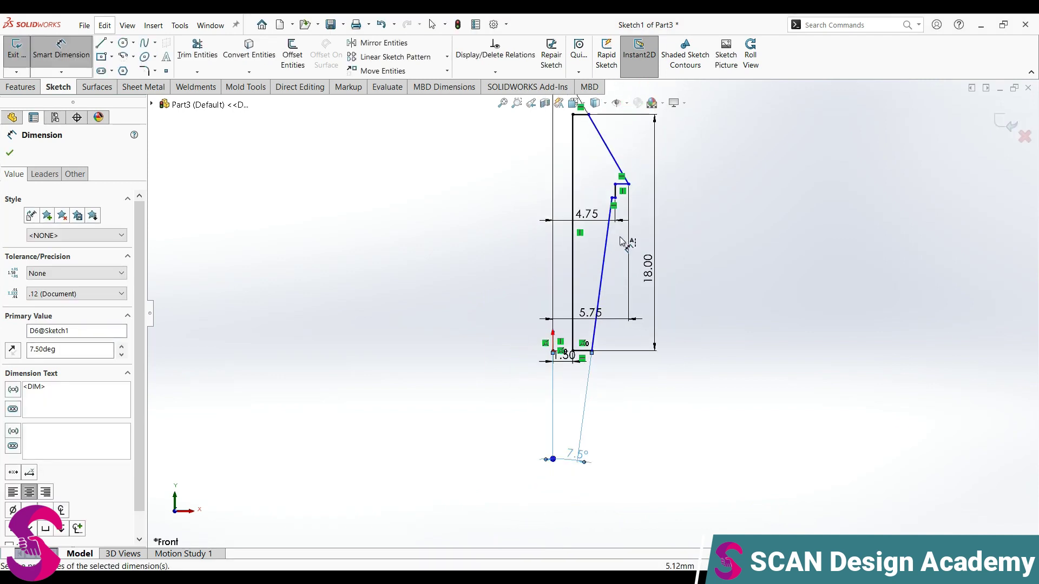
{"action": "key", "text": "ctrl+Left"}
{"action": "key", "text": "ctrl+Down"}
{"action": "scroll", "coordinate": [630, 186], "scroll_direction": "down", "scroll_amount": 2}
Pull the taper's top end onto the notch and make the two corners vertical.
{"action": "key", "text": "Escape"}
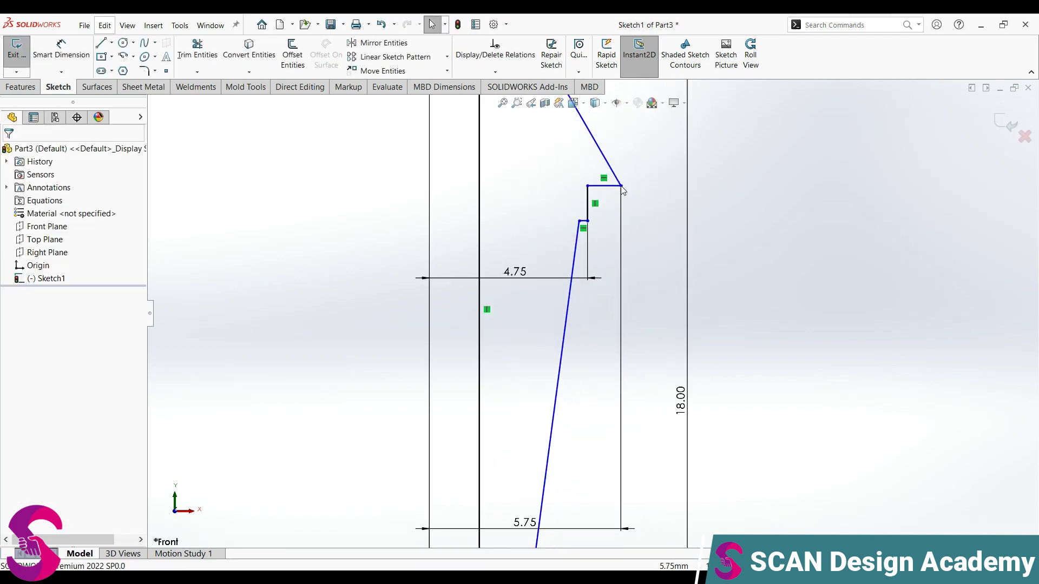
{"action": "left_click_drag", "start_coordinate": [587, 187], "coordinate": [566, 155]}
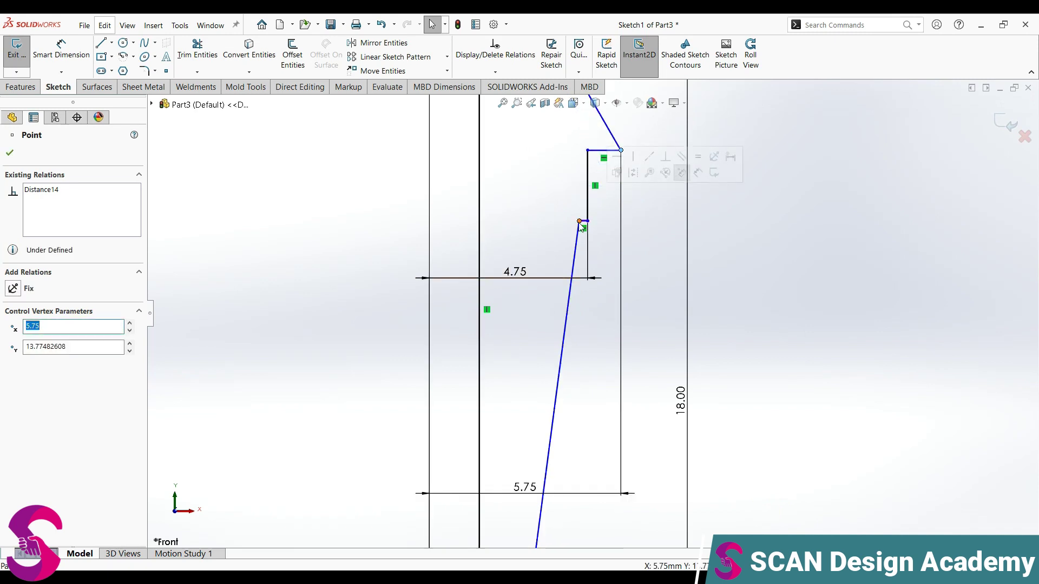
{"action": "left_click_drag", "start_coordinate": [580, 226], "coordinate": [622, 228]}
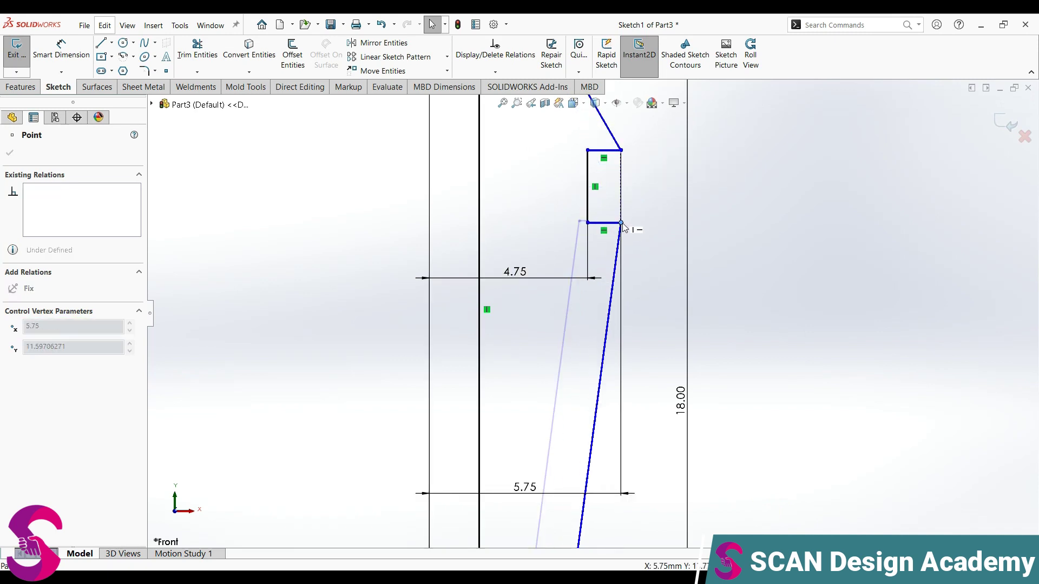
{"action": "left_click", "coordinate": [621, 150], "text": "ctrl"}
{"action": "left_click", "coordinate": [671, 106]}
{"action": "left_click", "coordinate": [785, 267]}
{"action": "scroll", "coordinate": [656, 228], "scroll_direction": "up", "scroll_amount": 2}
{"action": "scroll", "coordinate": [668, 209], "scroll_direction": "up", "scroll_amount": 1}
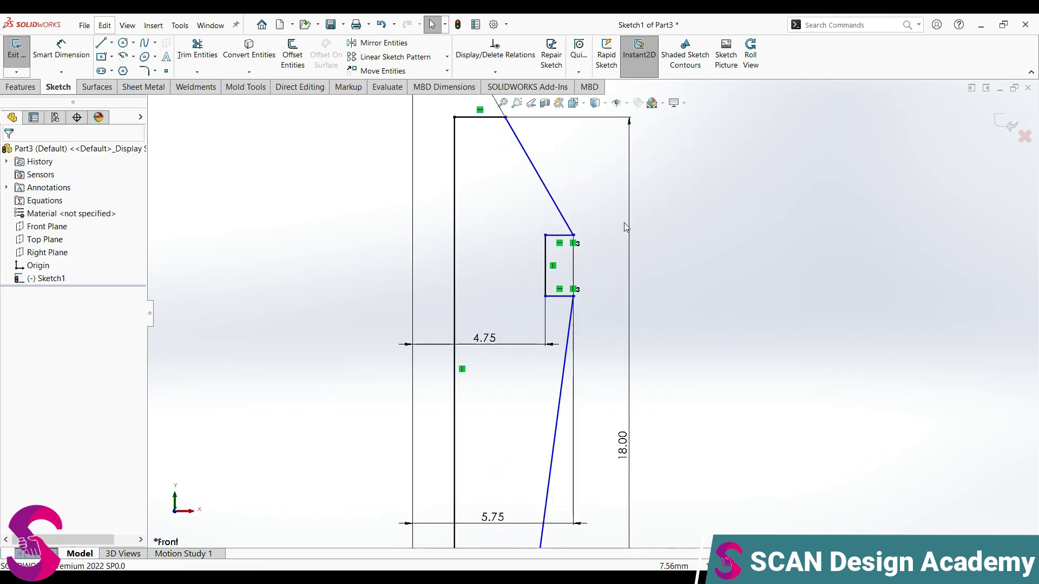
Dimension the tapered section's height to 13 mm.
{"action": "key", "text": "d"}
{"action": "left_click", "coordinate": [628, 386]}
{"action": "left_click", "coordinate": [672, 385]}
{"action": "type", "text": "13"}
{"action": "key", "text": "Return"}
{"action": "scroll", "coordinate": [591, 214], "scroll_direction": "down", "scroll_amount": 1}
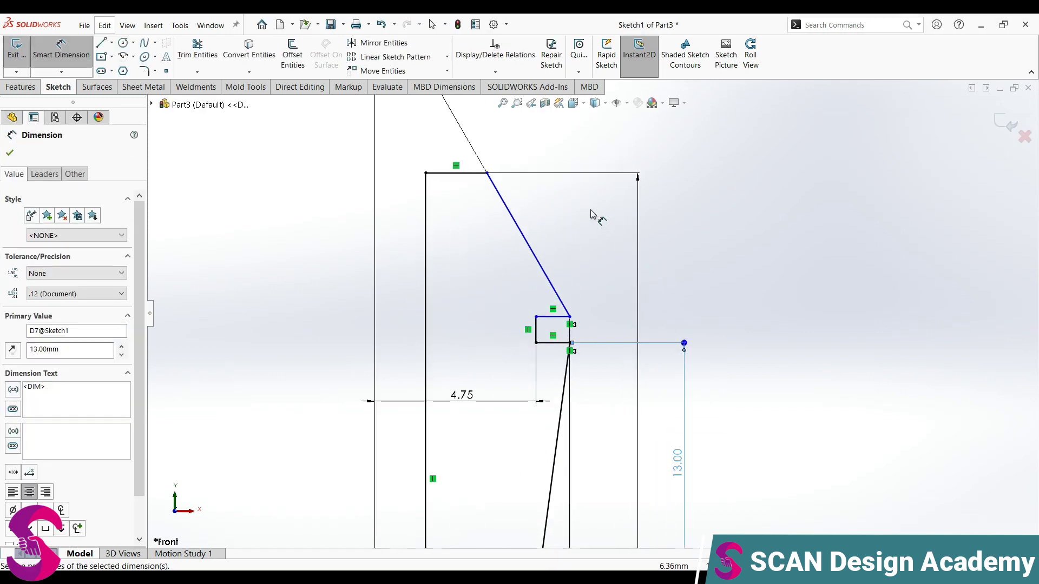
{"action": "scroll", "coordinate": [554, 320], "scroll_direction": "down", "scroll_amount": 2}
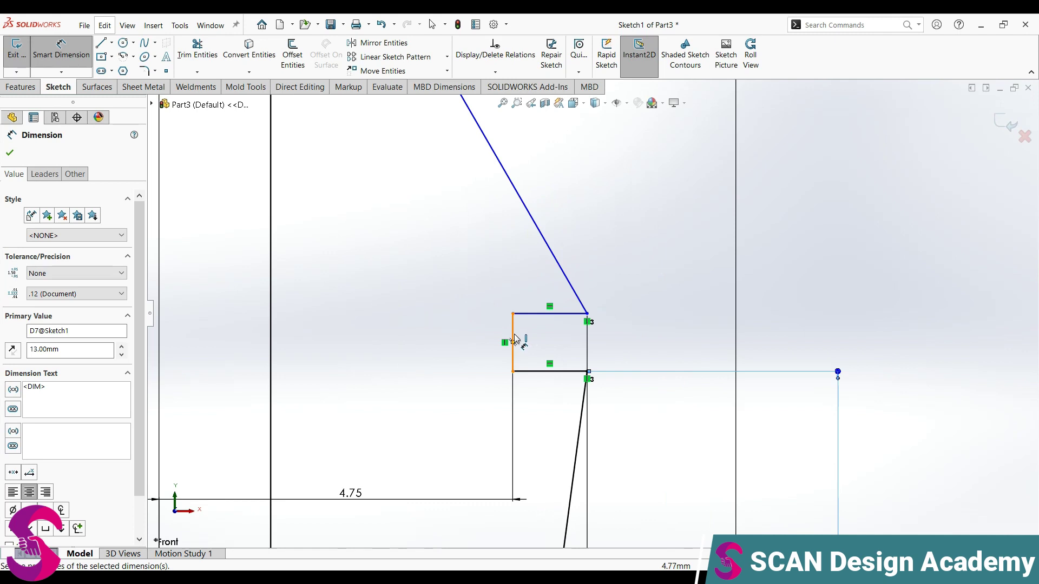
Dimension the notch height to 2 mm.
{"action": "left_click", "coordinate": [514, 341]}
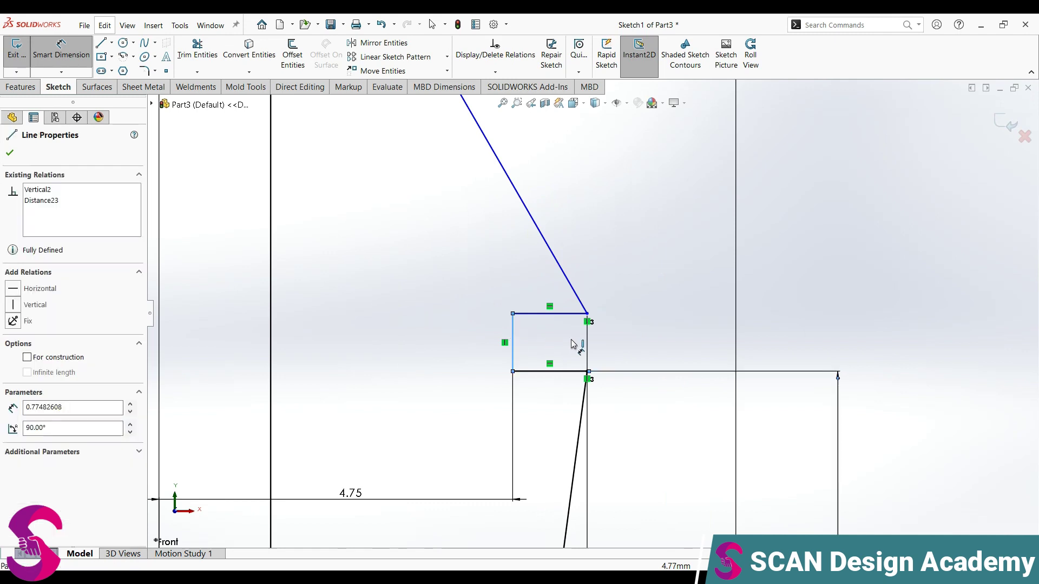
{"action": "left_click", "coordinate": [674, 338]}
{"action": "type", "text": "2"}
{"action": "key", "text": "Return"}
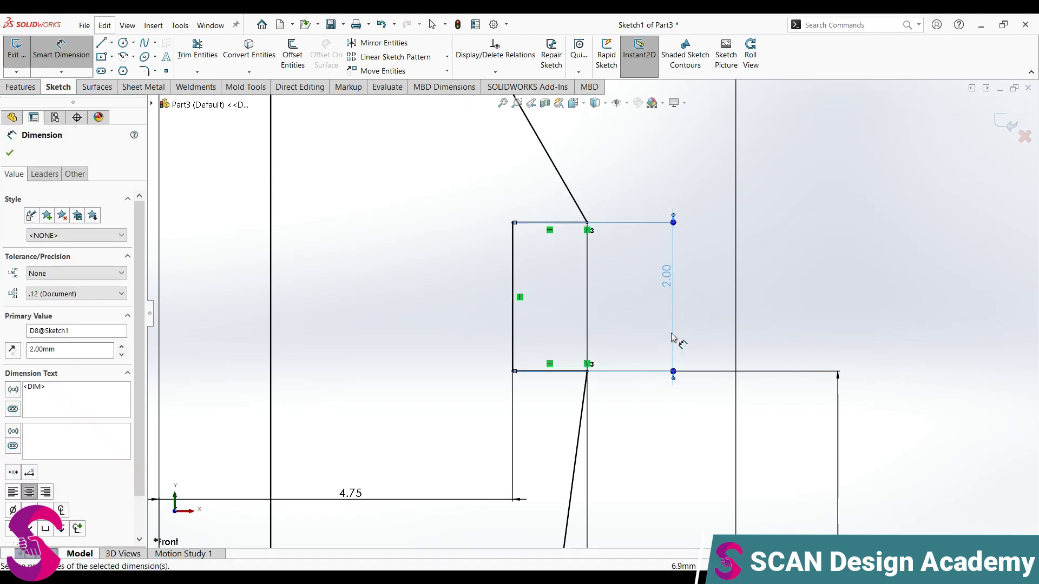
{"action": "scroll", "coordinate": [671, 324], "scroll_direction": "up", "scroll_amount": 3}
{"action": "scroll", "coordinate": [654, 303], "scroll_direction": "up", "scroll_amount": 1}
{"action": "scroll", "coordinate": [617, 368], "scroll_direction": "up", "scroll_amount": 1}
{"action": "scroll", "coordinate": [611, 377], "scroll_direction": "down", "scroll_amount": 1}
{"action": "scroll", "coordinate": [590, 330], "scroll_direction": "down", "scroll_amount": 1}
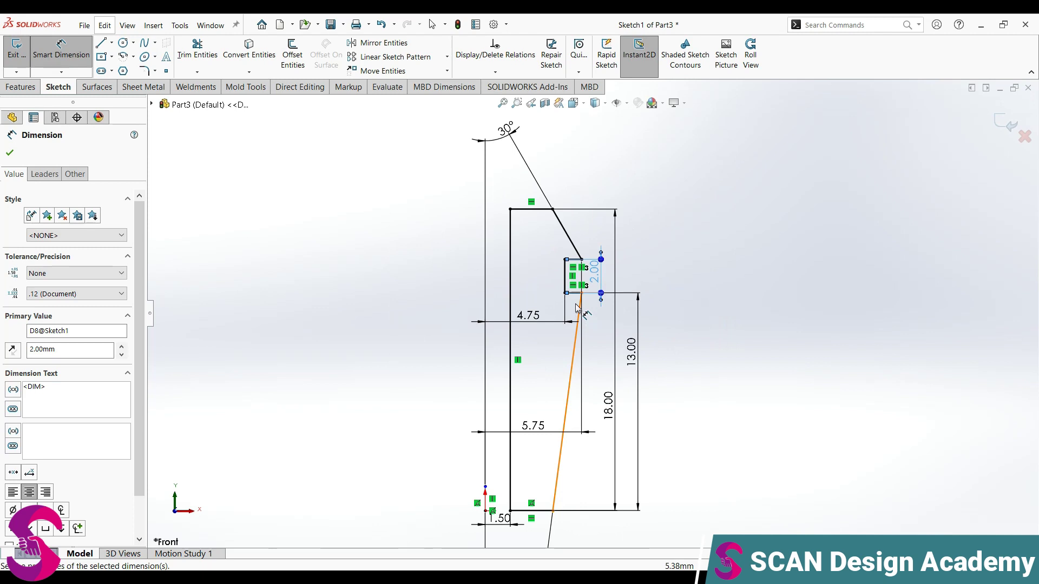
{"action": "scroll", "coordinate": [609, 252], "scroll_direction": "down", "scroll_amount": 1}
{"action": "left_click", "coordinate": [567, 250]}
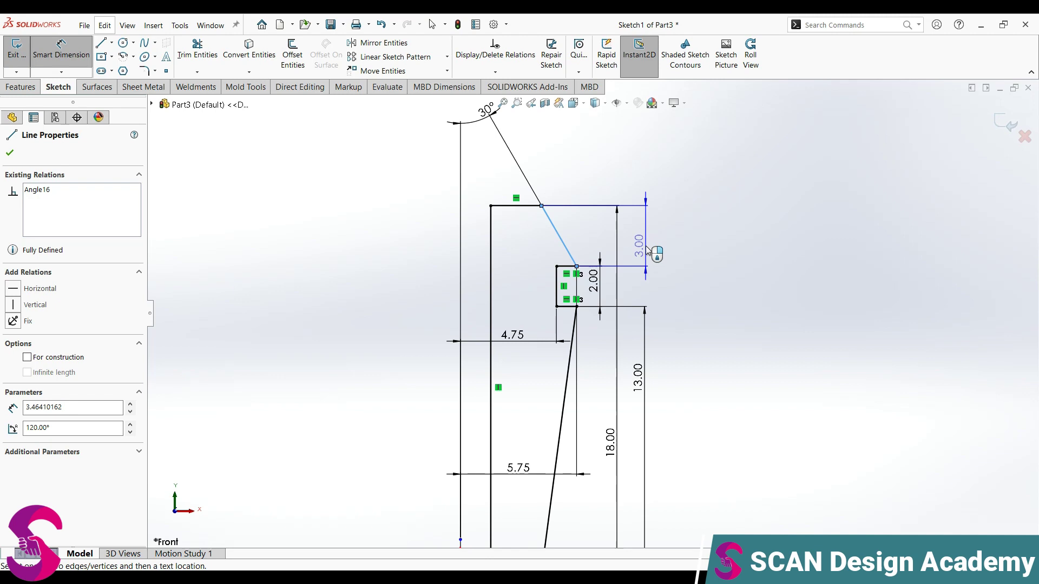
{"action": "key", "text": "Escape"}
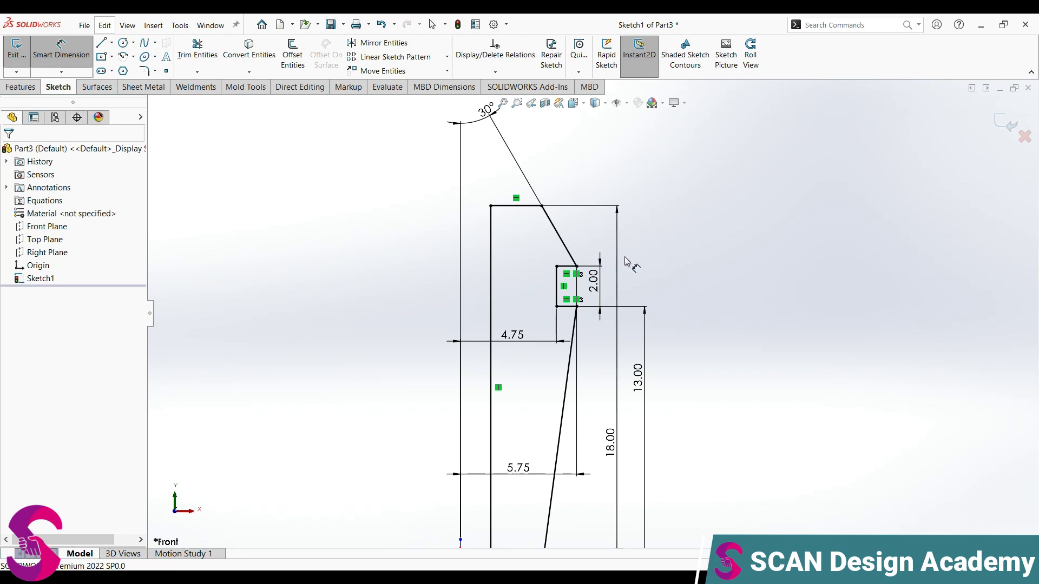
{"action": "scroll", "coordinate": [649, 287], "scroll_direction": "up", "scroll_amount": 2}
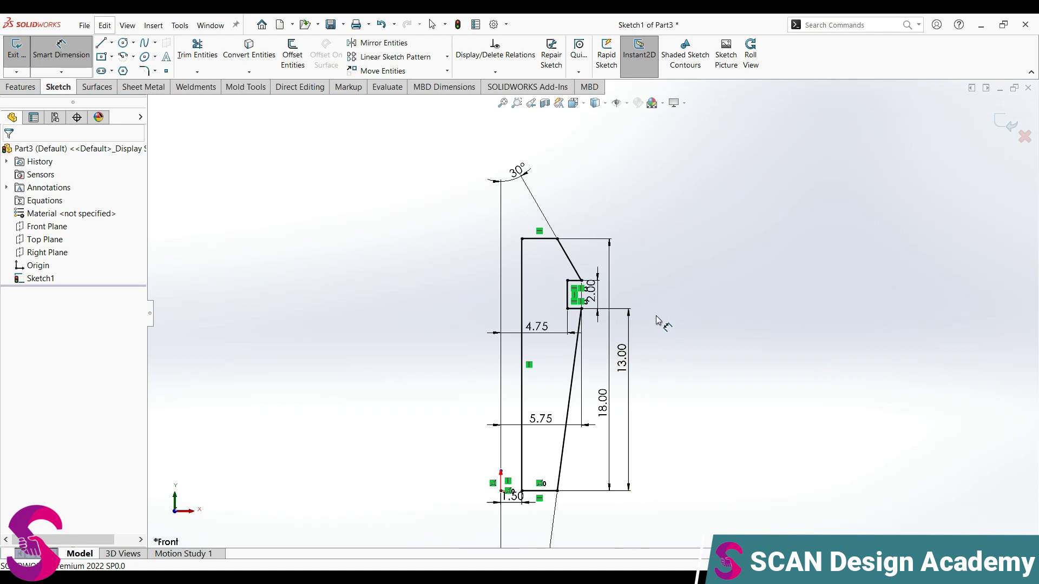
{"action": "scroll", "coordinate": [649, 338], "scroll_direction": "up", "scroll_amount": 1}
{"action": "scroll", "coordinate": [644, 341], "scroll_direction": "up", "scroll_amount": 1}
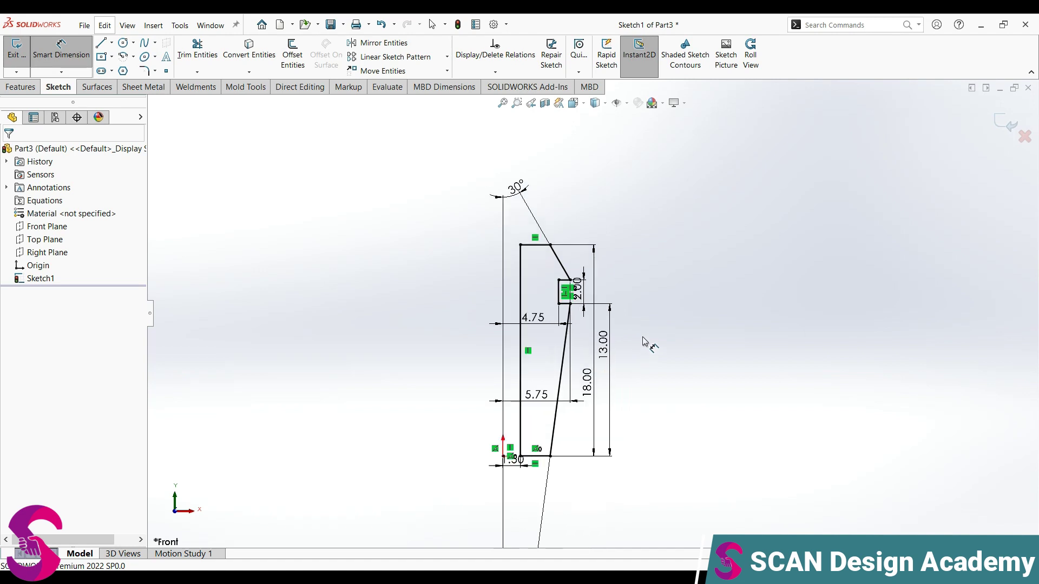
{"action": "scroll", "coordinate": [645, 341], "scroll_direction": "down", "scroll_amount": 2}
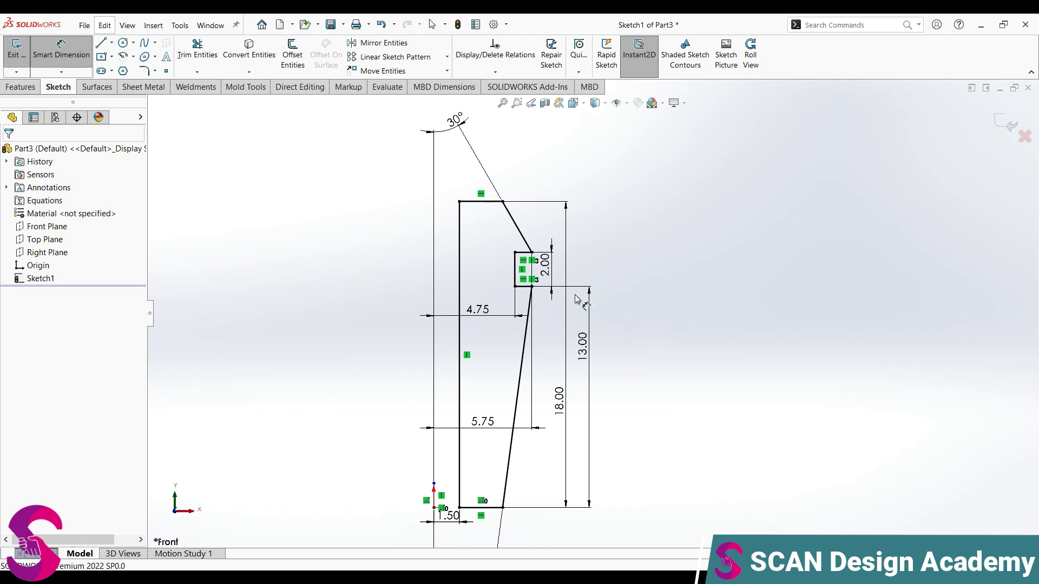
{"action": "scroll", "coordinate": [576, 299], "scroll_direction": "up", "scroll_amount": 3}
{"action": "left_click", "coordinate": [20, 87]}
Revolve the profile into Revolve1 and start Sketch2 on its top flat face.
{"action": "left_click", "coordinate": [61, 54]}
{"action": "left_click", "coordinate": [9, 153]}
{"action": "mouse_move", "coordinate": [608, 400]}
{"action": "middle_mouse_down"}
{"action": "mouse_move", "coordinate": [576, 218]}
{"action": "mouse_move", "coordinate": [608, 275]}
{"action": "middle_mouse_up"}
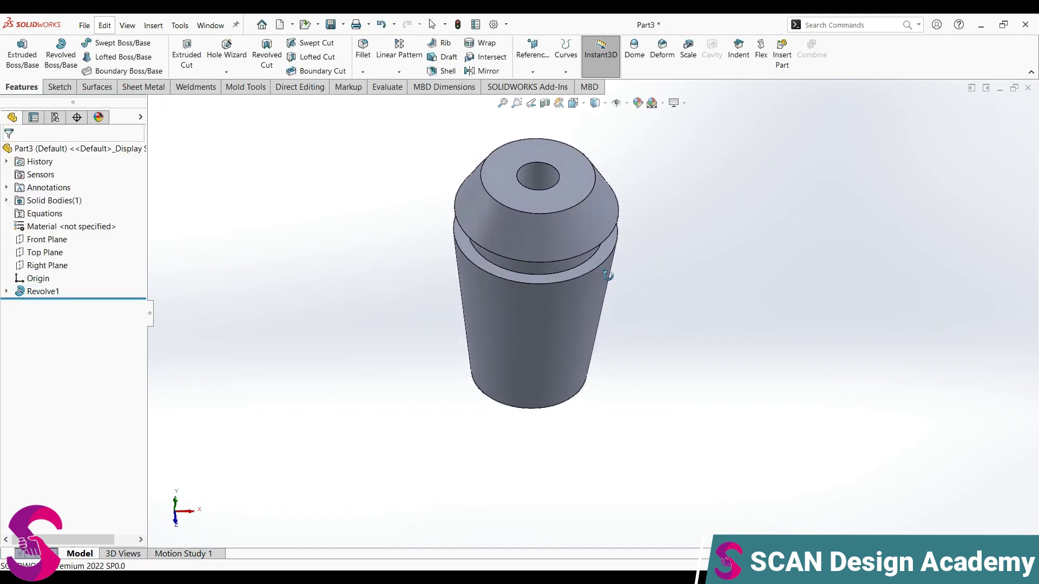
{"action": "middle_click_drag", "start_coordinate": [608, 276], "coordinate": [560, 230]}
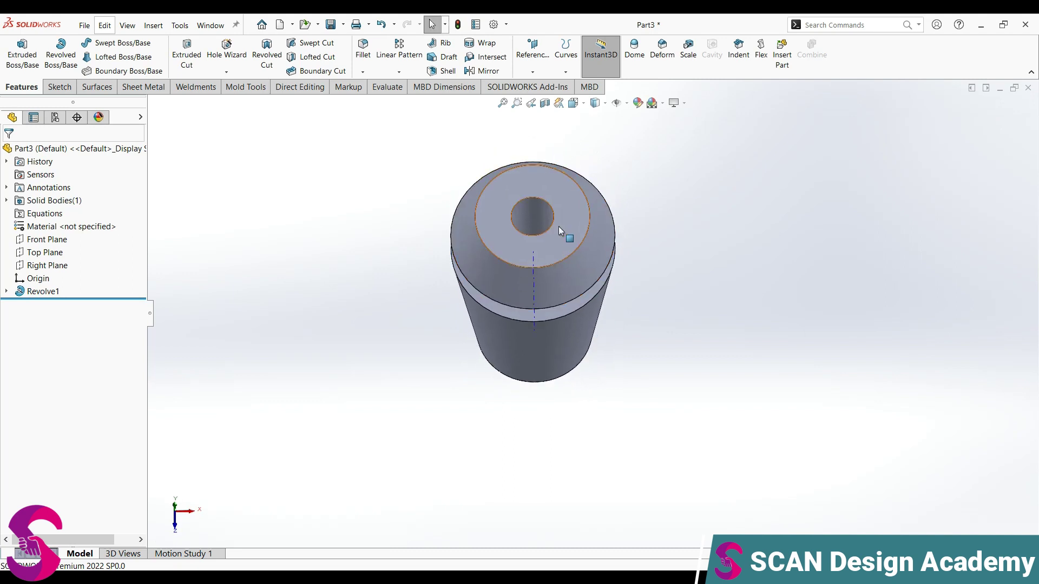
{"action": "left_click", "coordinate": [595, 203]}
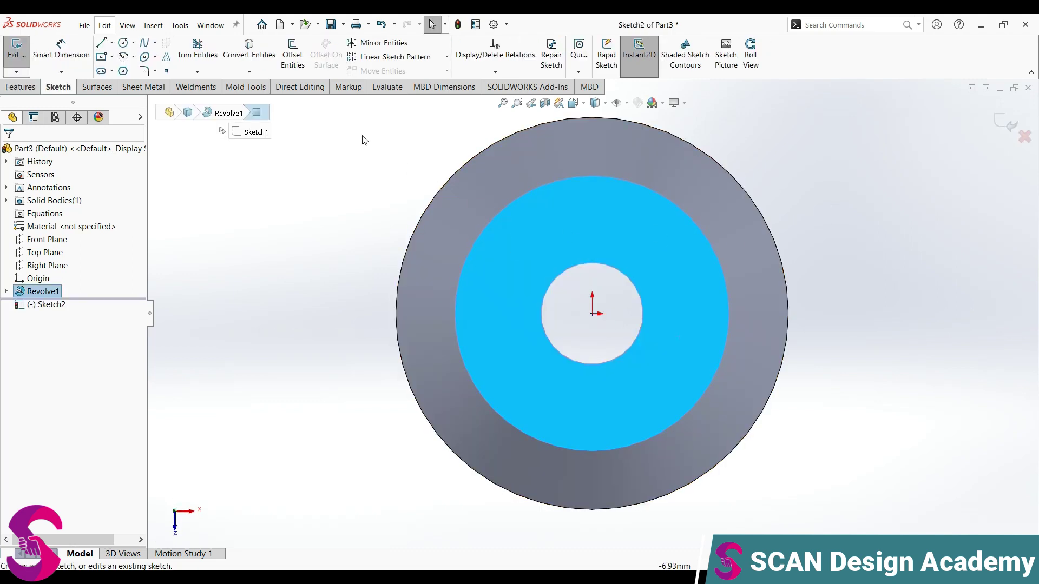
Draw a straight slot on the top face from the outer edge to the bore.
{"action": "left_click", "coordinate": [102, 71]}
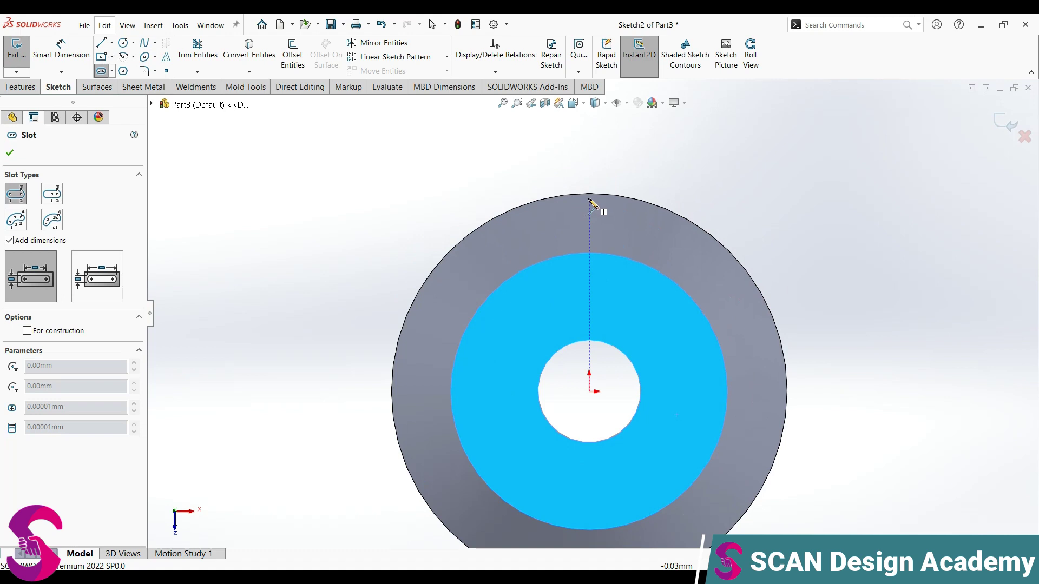
{"action": "left_click", "coordinate": [589, 199]}
{"action": "left_click", "coordinate": [590, 350]}
{"action": "left_click", "coordinate": [600, 333]}
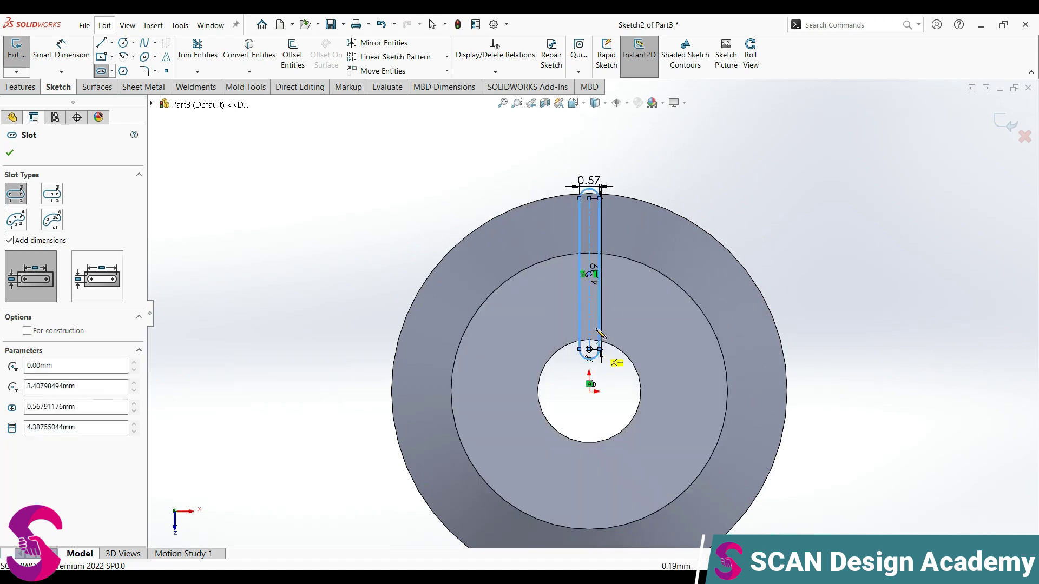
{"action": "scroll", "coordinate": [639, 185], "scroll_direction": "down", "scroll_amount": 2}
{"action": "key", "text": "Escape"}
Adjust the slot's top point and set its width to 0.20 mm.
{"action": "left_click", "coordinate": [563, 205]}
{"action": "left_click_drag", "start_coordinate": [564, 203], "coordinate": [564, 201]}
{"action": "key", "text": "Escape"}
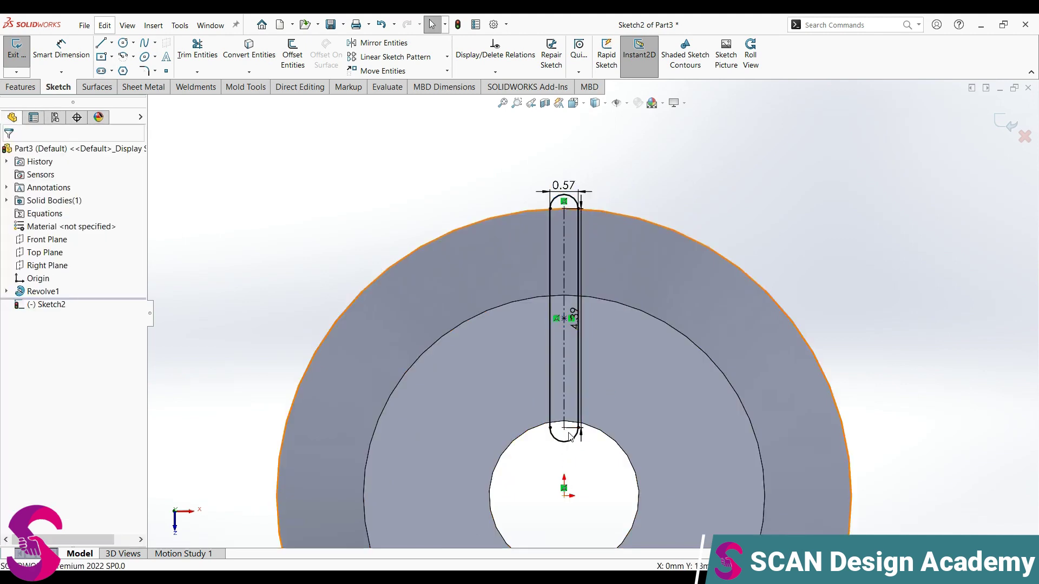
{"action": "double_click", "coordinate": [577, 190]}
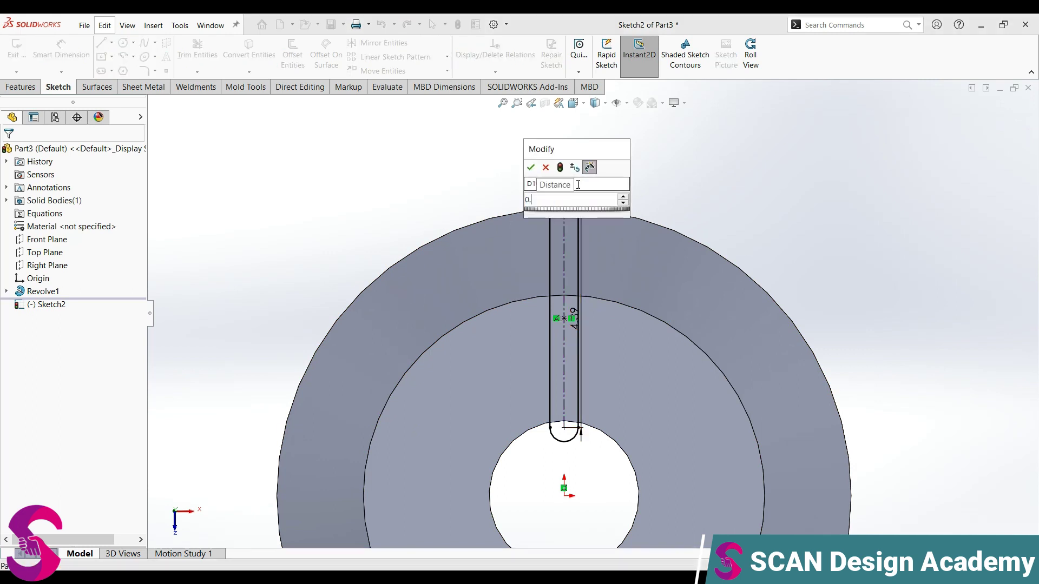
{"action": "key", "text": "Return"}
{"action": "scroll", "coordinate": [593, 394], "scroll_direction": "down", "scroll_amount": 2}
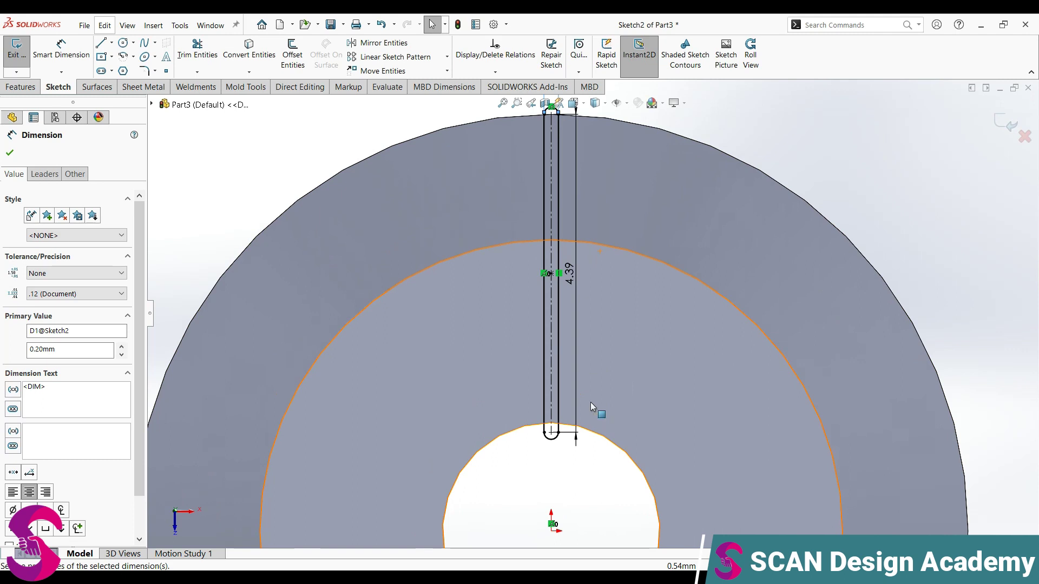
{"action": "scroll", "coordinate": [617, 373], "scroll_direction": "up", "scroll_amount": 3}
{"action": "scroll", "coordinate": [639, 354], "scroll_direction": "up", "scroll_amount": 2}
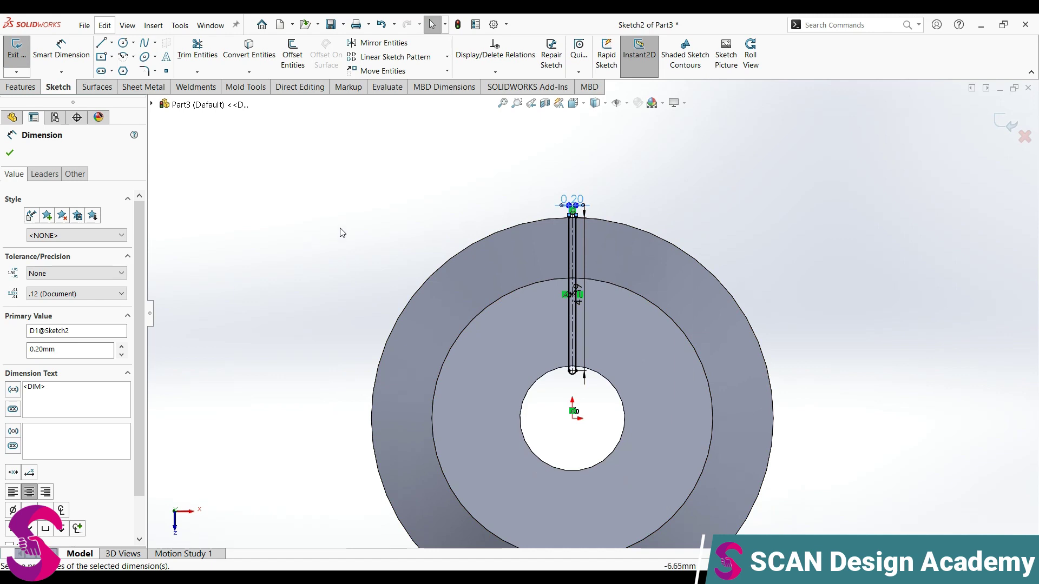
{"action": "left_click", "coordinate": [23, 90]}
Cut the slot sketch 17 mm deep, Blind, as Cut-Extrude1.
{"action": "left_click", "coordinate": [186, 54]}
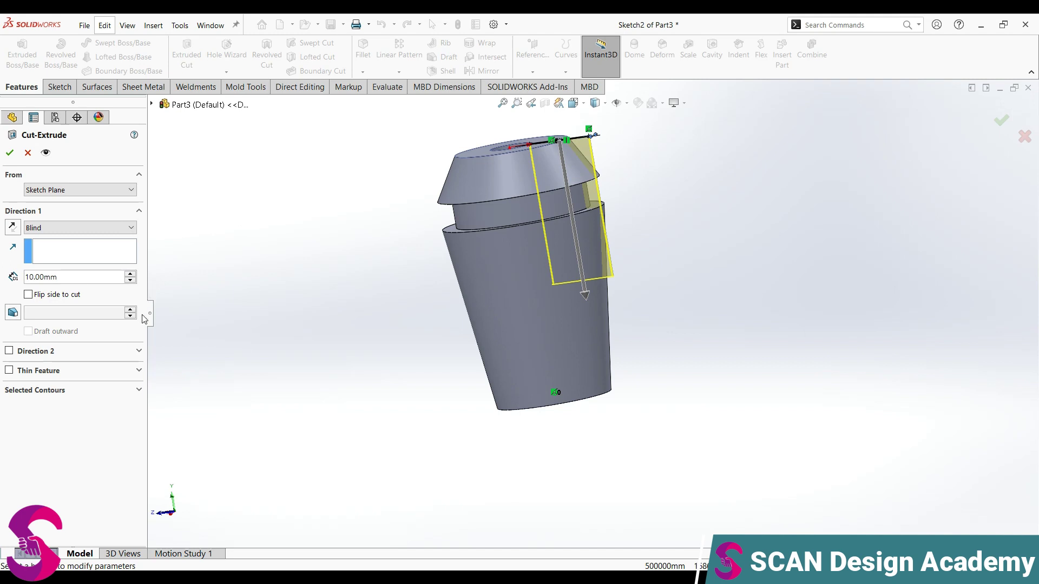
{"action": "left_click_drag", "start_coordinate": [68, 279], "coordinate": [19, 285]}
{"action": "type", "text": "17"}
{"action": "key", "text": "Return"}
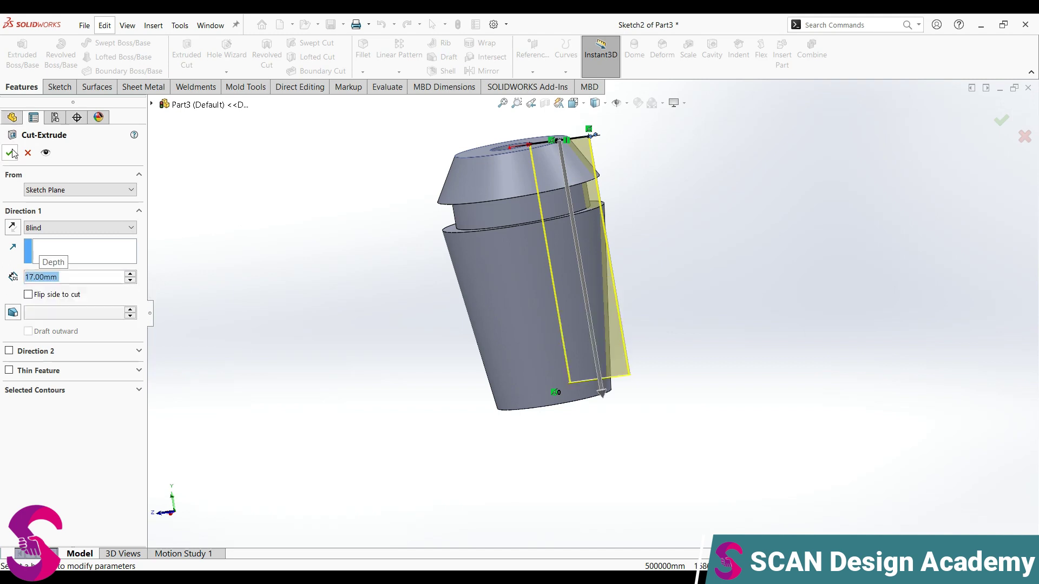
{"action": "left_click", "coordinate": [11, 154]}
Orbit the model to face its bottom end.
{"action": "mouse_move", "coordinate": [583, 408]}
{"action": "middle_mouse_down"}
{"action": "mouse_move", "coordinate": [615, 310]}
{"action": "mouse_move", "coordinate": [700, 421]}
{"action": "middle_mouse_up"}
{"action": "scroll", "coordinate": [571, 146], "scroll_direction": "down", "scroll_amount": 2}
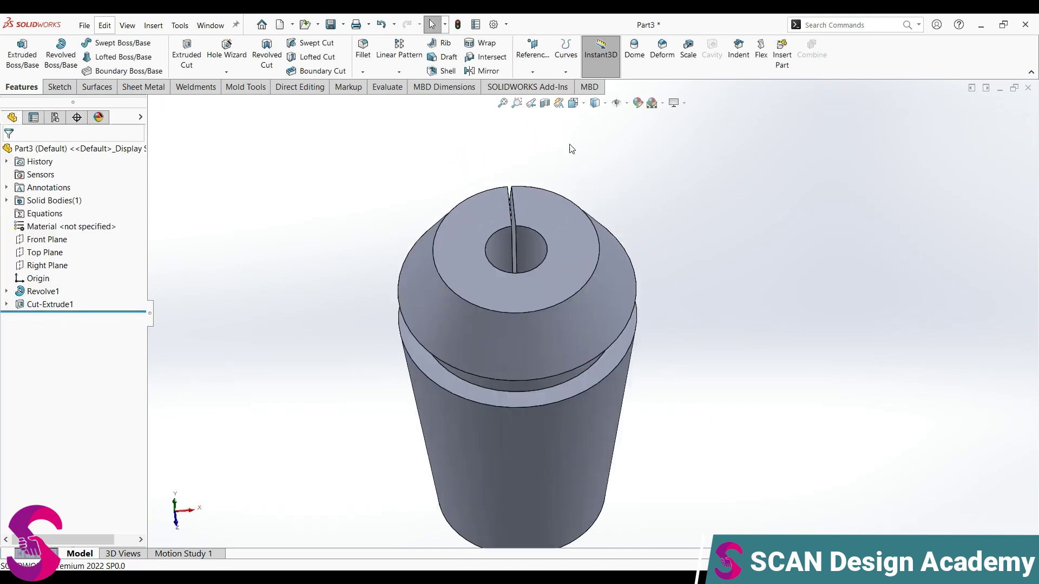
{"action": "scroll", "coordinate": [558, 252], "scroll_direction": "down", "scroll_amount": 2}
{"action": "mouse_move", "coordinate": [558, 252]}
{"action": "middle_mouse_down"}
{"action": "mouse_move", "coordinate": [612, 340]}
{"action": "mouse_move", "coordinate": [642, 274]}
{"action": "middle_mouse_up"}
{"action": "scroll", "coordinate": [612, 339], "scroll_direction": "up", "scroll_amount": 3}
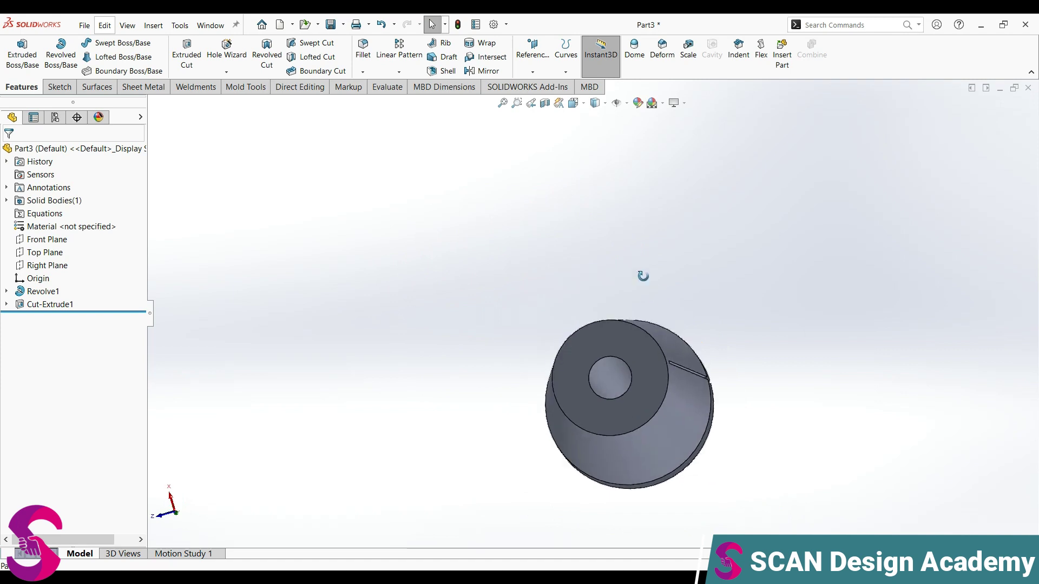
Start Sketch3 on the collet's bottom face.
{"action": "left_click", "coordinate": [651, 375]}
{"action": "left_click", "coordinate": [696, 341]}
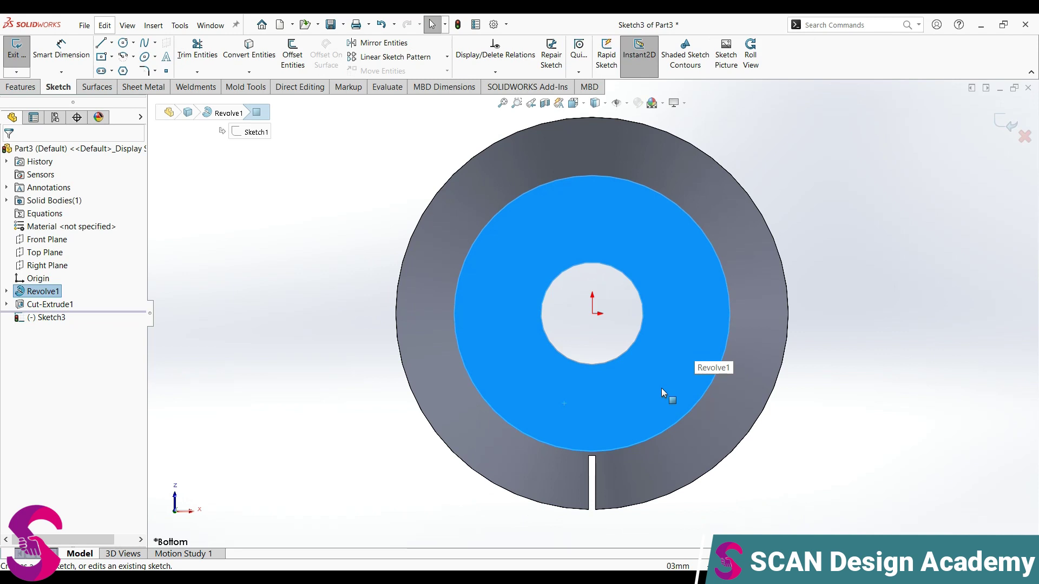
{"action": "scroll", "coordinate": [677, 391], "scroll_direction": "down", "scroll_amount": 2}
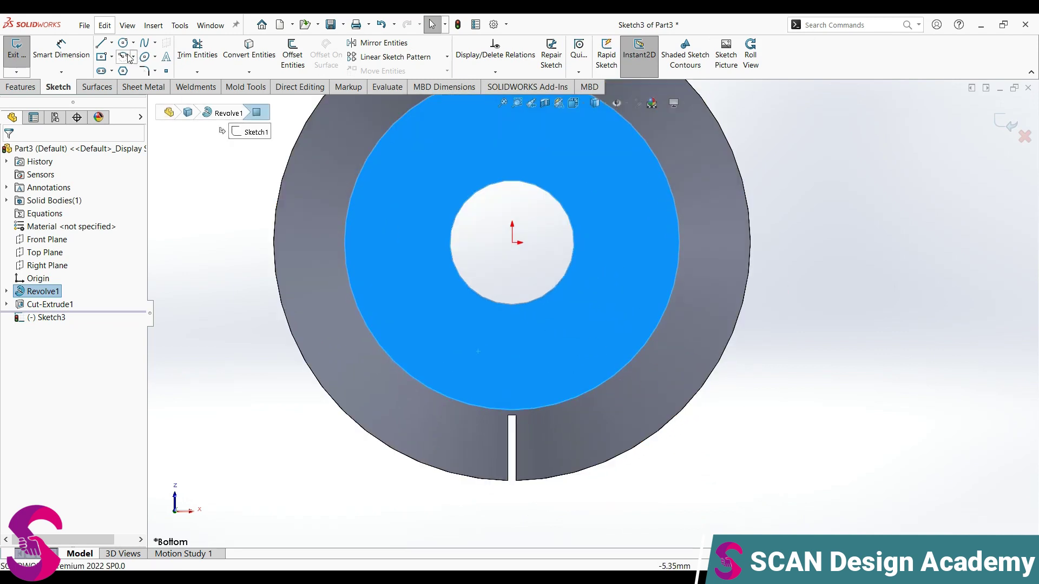
Draw a 0.20 mm-wide straight slot from the centre origin to the outer edge.
{"action": "left_click", "coordinate": [101, 71]}
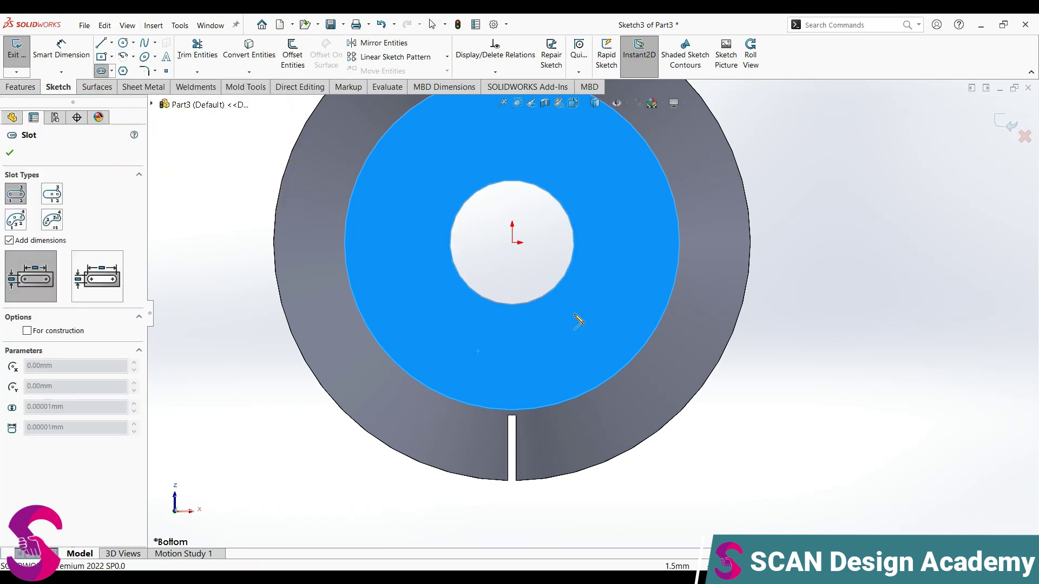
{"action": "left_click", "coordinate": [512, 243]}
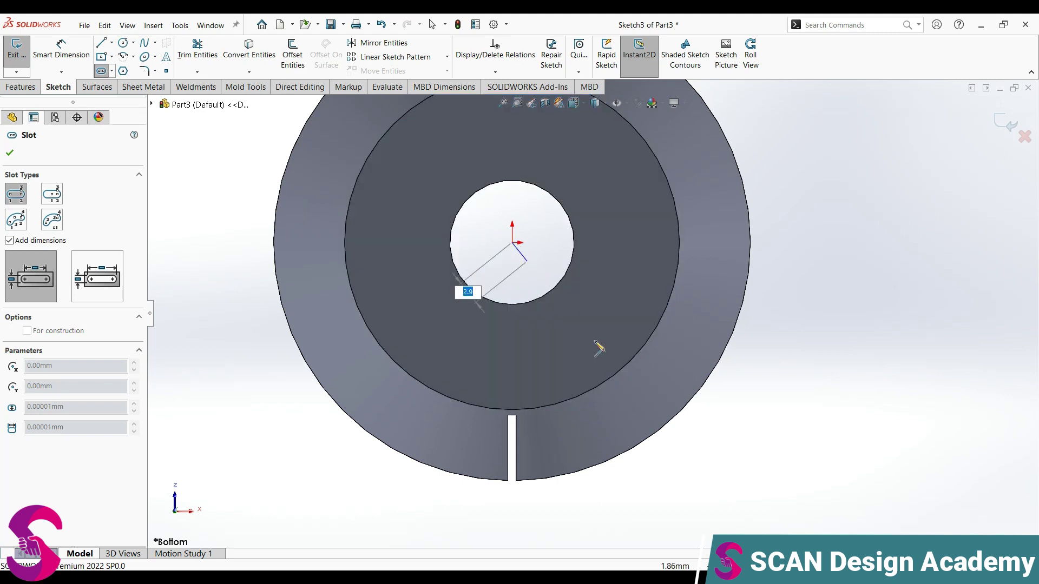
{"action": "left_click", "coordinate": [655, 429]}
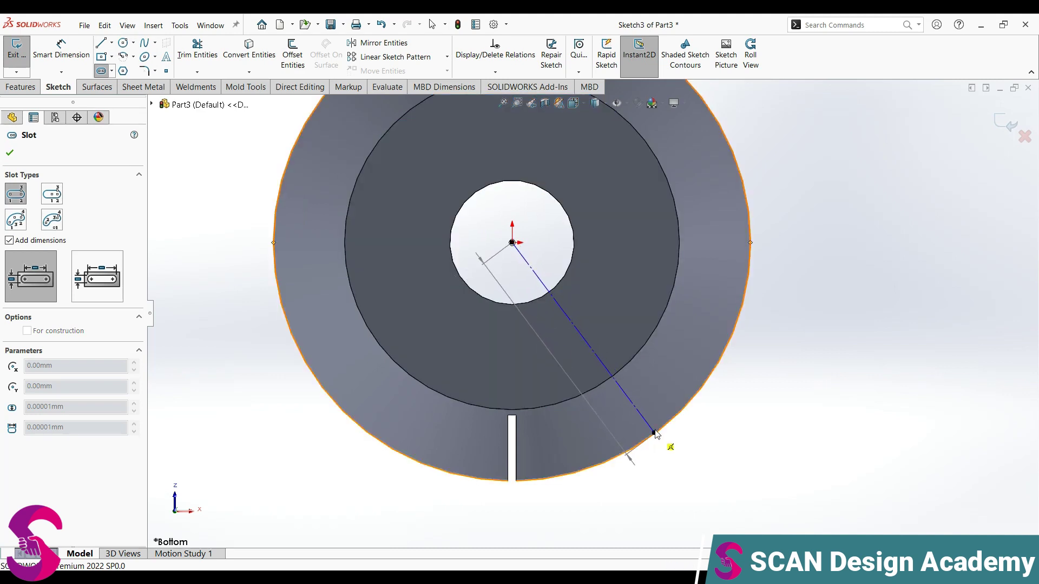
{"action": "left_click", "coordinate": [659, 427]}
{"action": "scroll", "coordinate": [720, 422], "scroll_direction": "down", "scroll_amount": 2}
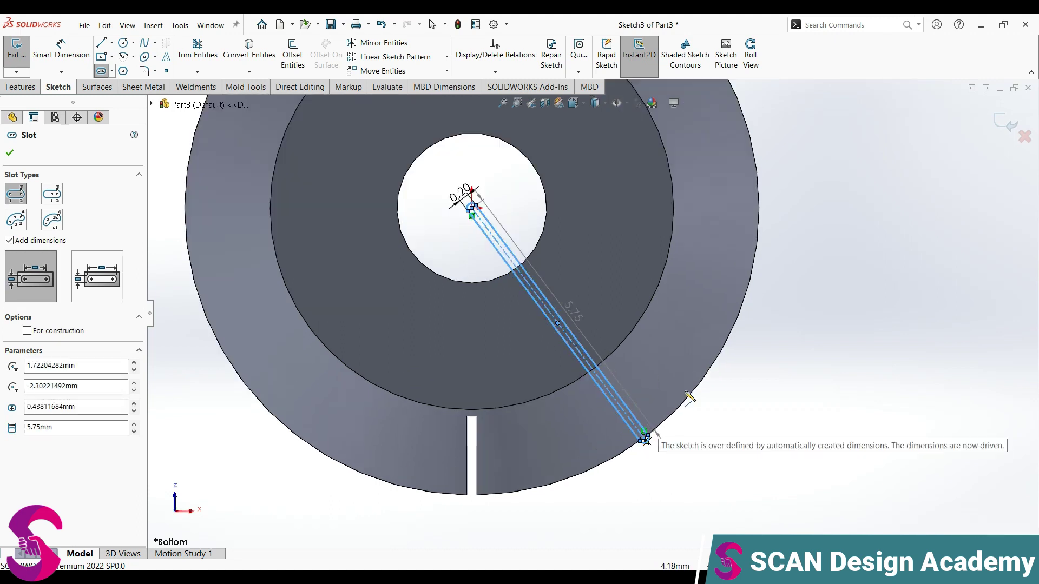
{"action": "key", "text": "Escape"}
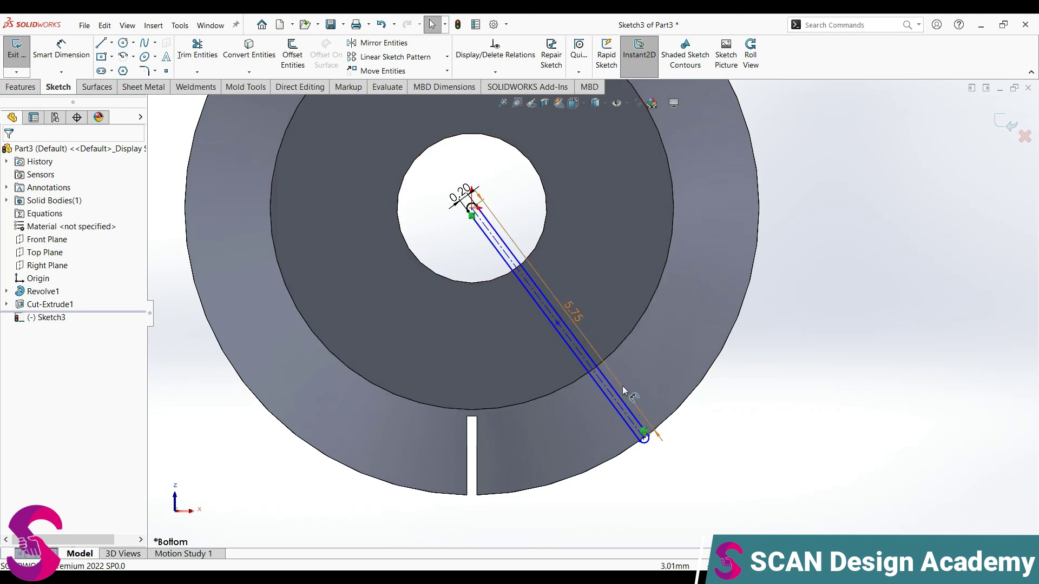
{"action": "key", "text": "l"}
{"action": "scroll", "coordinate": [519, 247], "scroll_direction": "down", "scroll_amount": 3}
Draw a vertical line through the slot's end and convert it to construction geometry.
{"action": "left_click", "coordinate": [451, 180]}
{"action": "left_click", "coordinate": [450, 248]}
{"action": "key", "text": "Escape"}
{"action": "left_click", "coordinate": [451, 216]}
{"action": "left_click", "coordinate": [502, 205]}
Dimension the angle between the construction line and the slot centreline at 45°.
{"action": "key", "text": "d"}
{"action": "left_click", "coordinate": [452, 217]}
{"action": "left_click", "coordinate": [493, 236]}
{"action": "left_click", "coordinate": [473, 255]}
{"action": "type", "text": "45"}
{"action": "key", "text": "Return"}
{"action": "scroll", "coordinate": [515, 292], "scroll_direction": "up", "scroll_amount": 2}
{"action": "scroll", "coordinate": [574, 309], "scroll_direction": "up", "scroll_amount": 1}
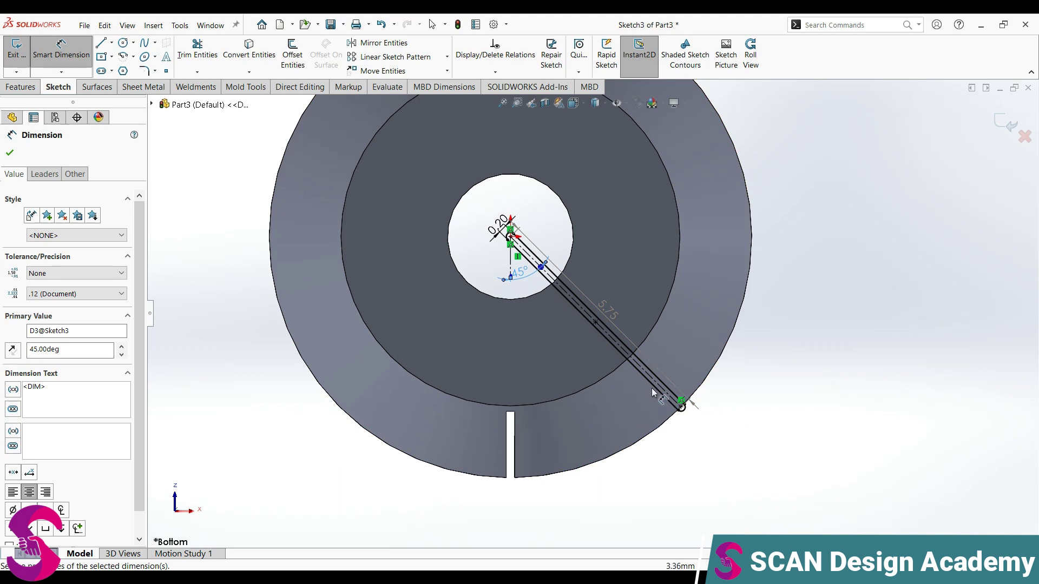
Edit the angle dimension so the slot sits 22.50° from the vertical.
{"action": "double_click", "coordinate": [520, 271]}
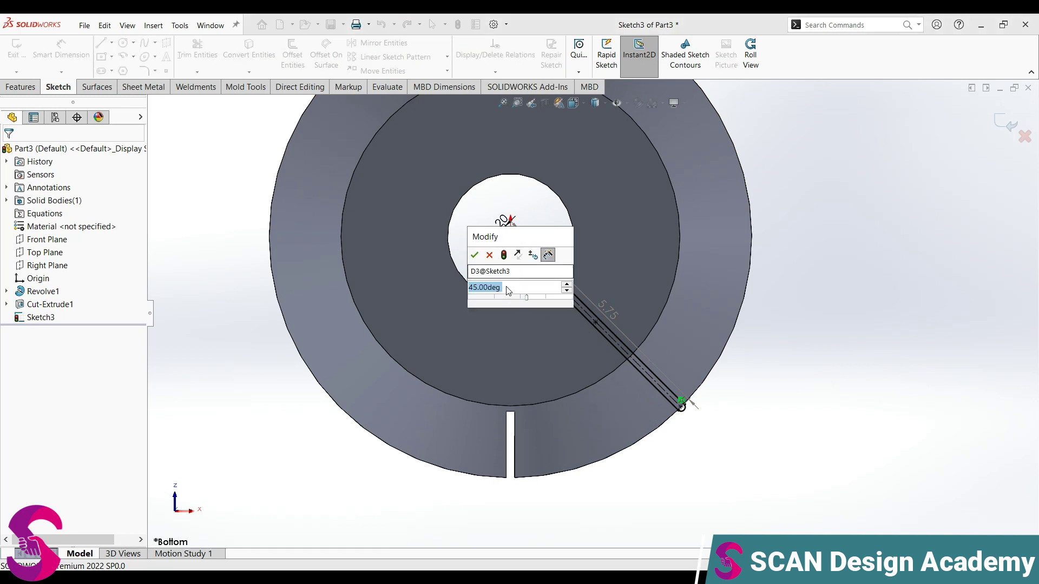
{"action": "type", "text": "360/8"}
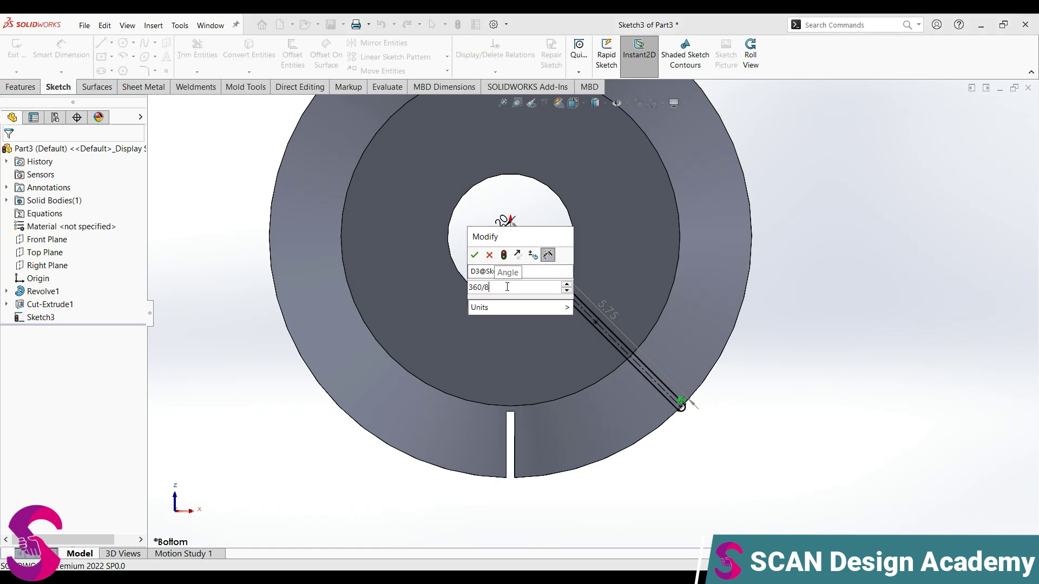
{"action": "key", "text": "Escape"}
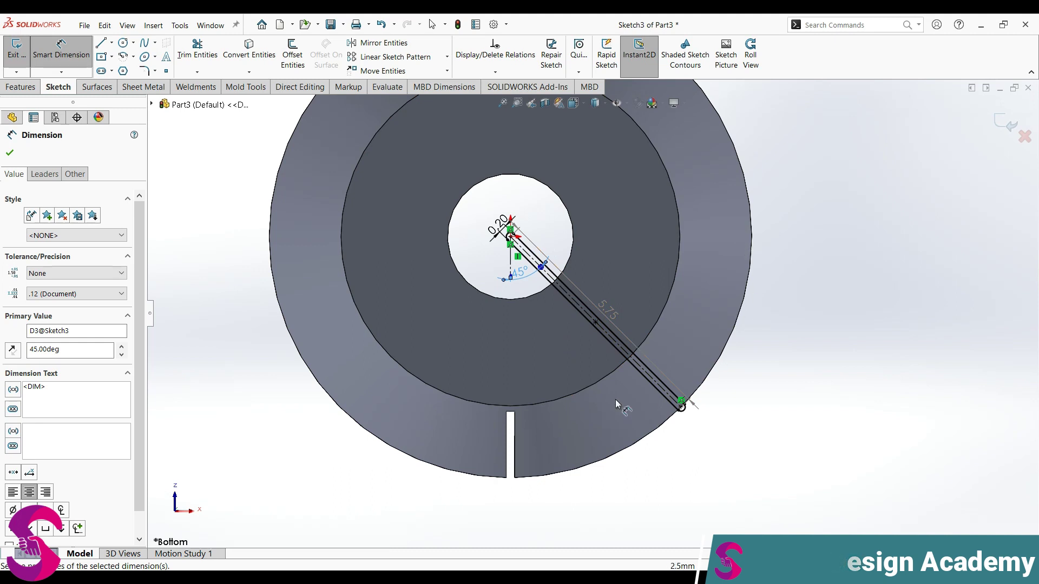
{"action": "double_click", "coordinate": [520, 272]}
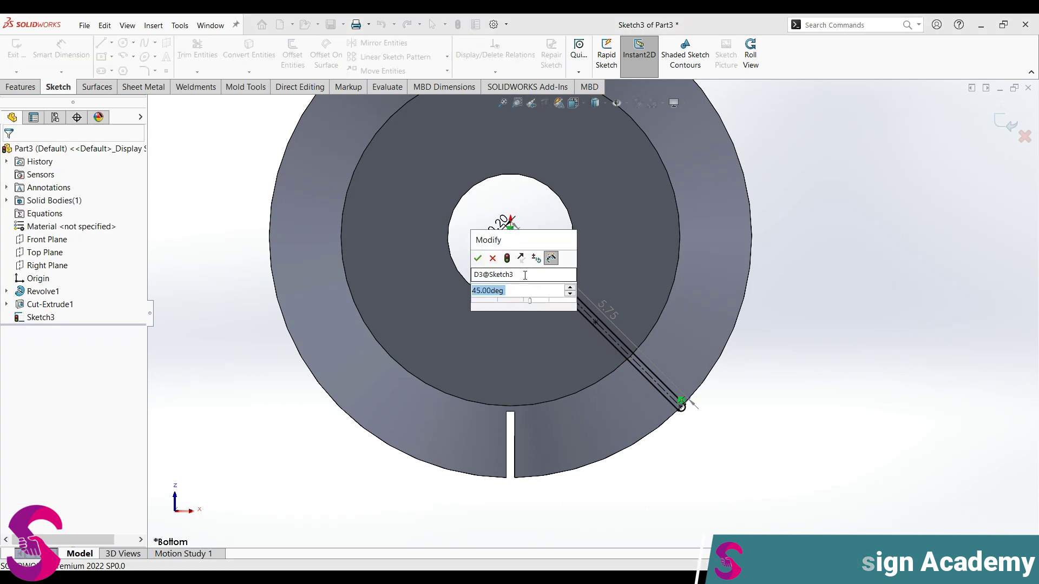
{"action": "type", "text": "45"}
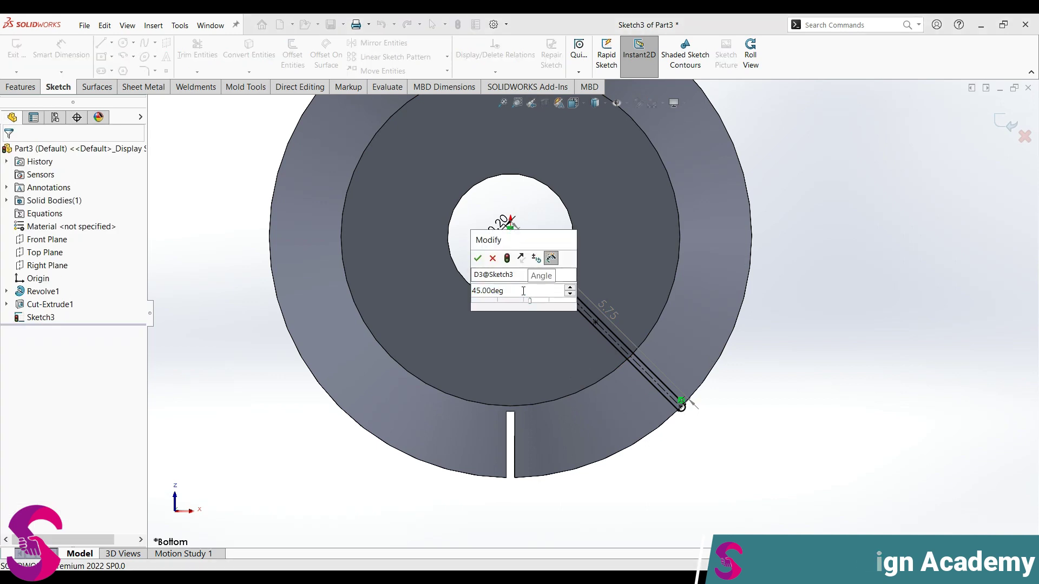
{"action": "key", "text": "Return"}
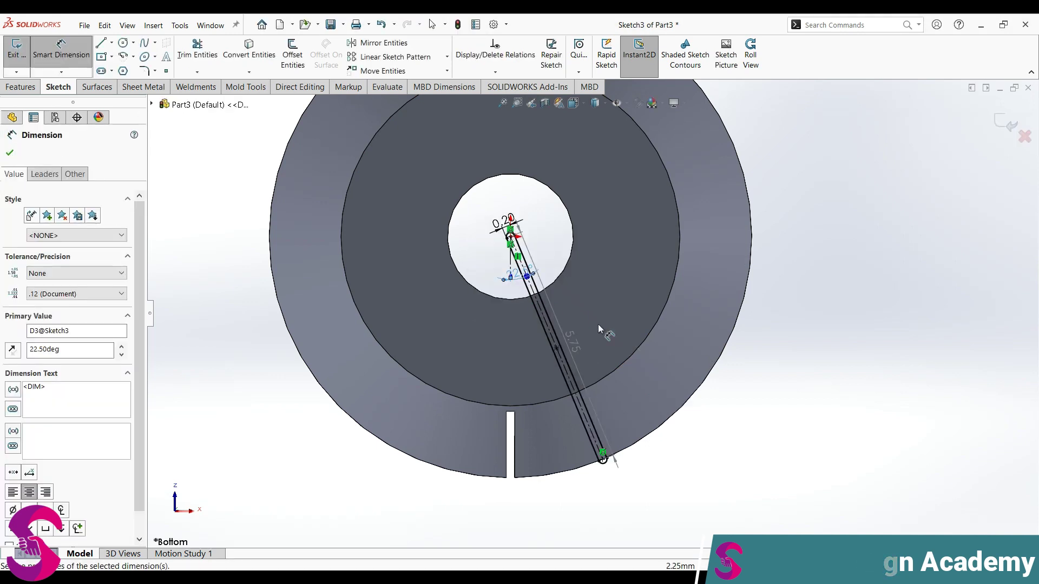
Cut the Sketch3 slot 17 mm blind as Cut-Extrude2, then orbit to view both ends.
{"action": "left_click", "coordinate": [21, 86]}
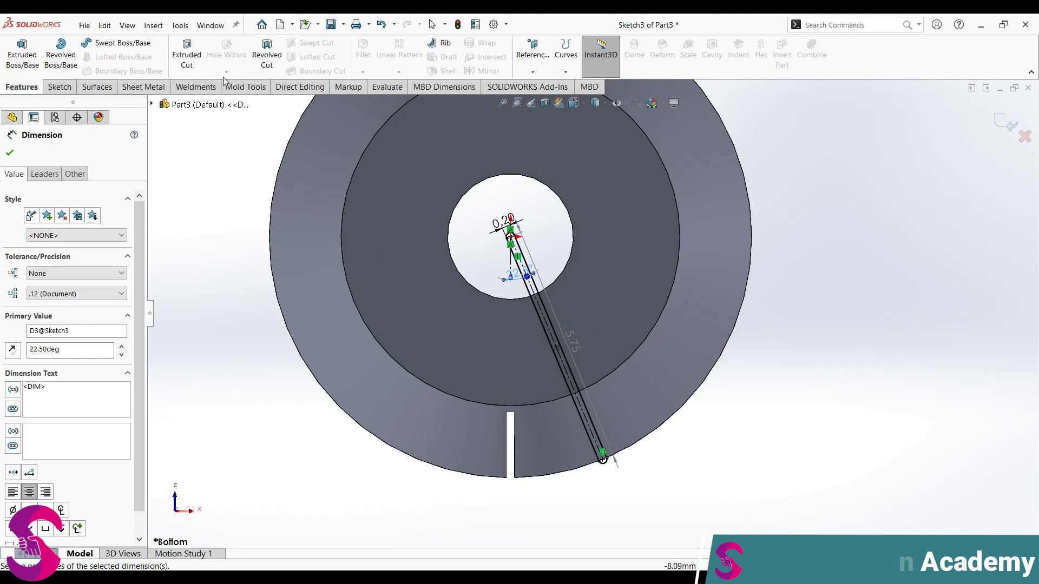
{"action": "left_click", "coordinate": [186, 54]}
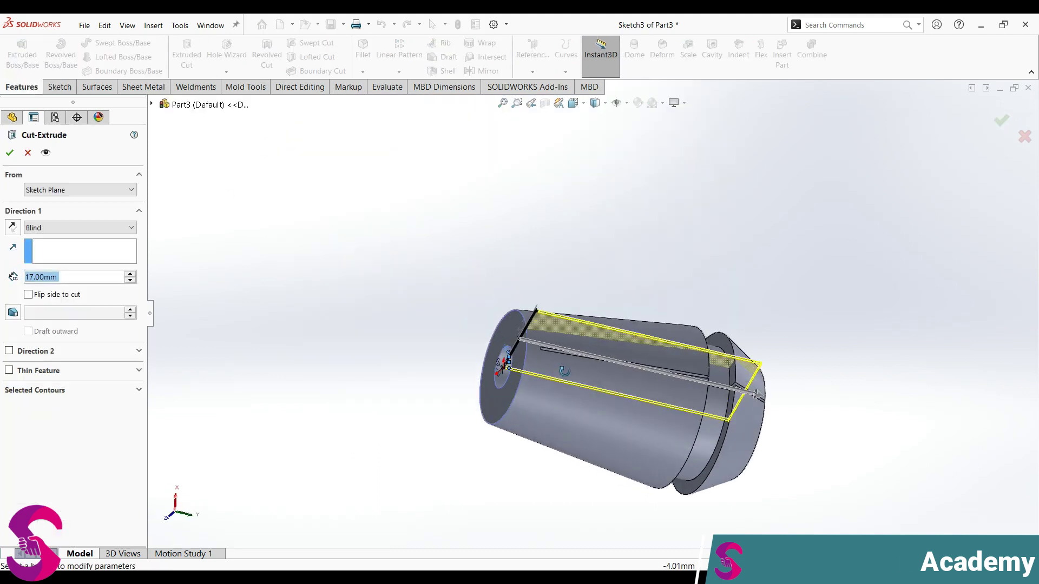
{"action": "left_click", "coordinate": [9, 152]}
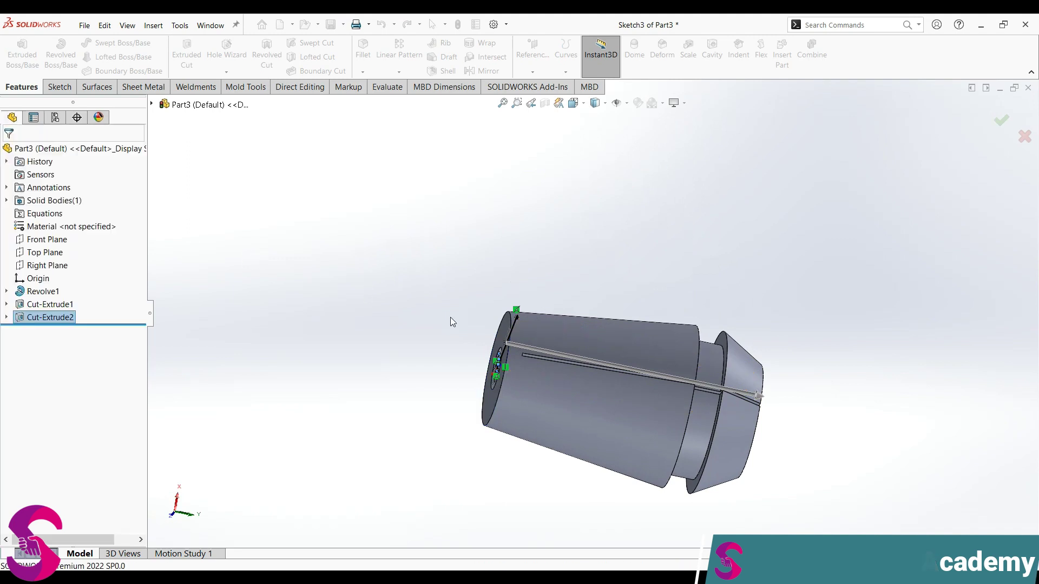
{"action": "middle_click_drag", "start_coordinate": [514, 405], "coordinate": [473, 384]}
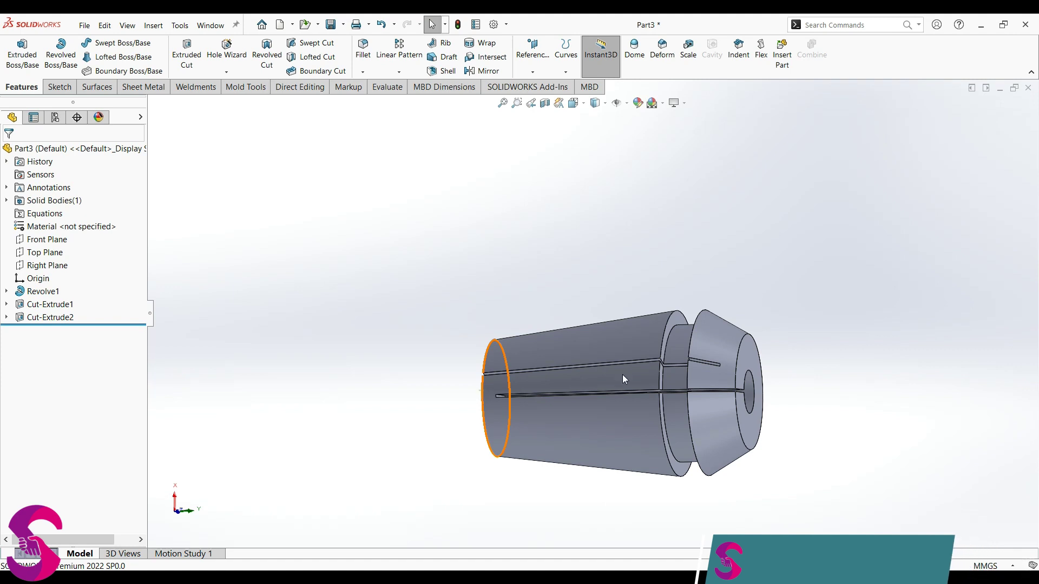
Start a Circular Pattern using the bore face as the pattern axis.
{"action": "middle_click_drag", "start_coordinate": [575, 247], "coordinate": [609, 261]}
{"action": "left_click", "coordinate": [399, 71]}
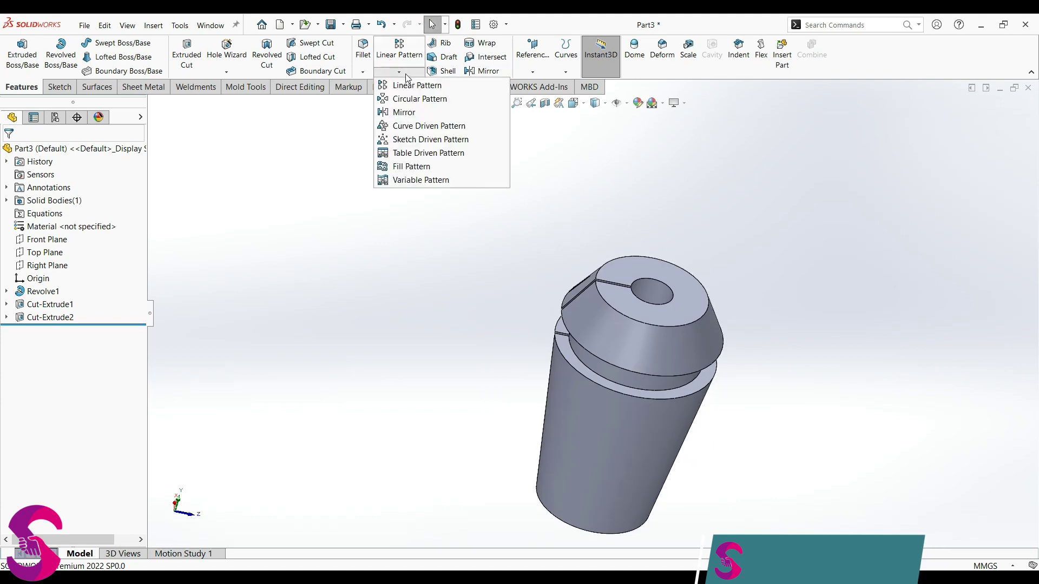
{"action": "left_click", "coordinate": [417, 98]}
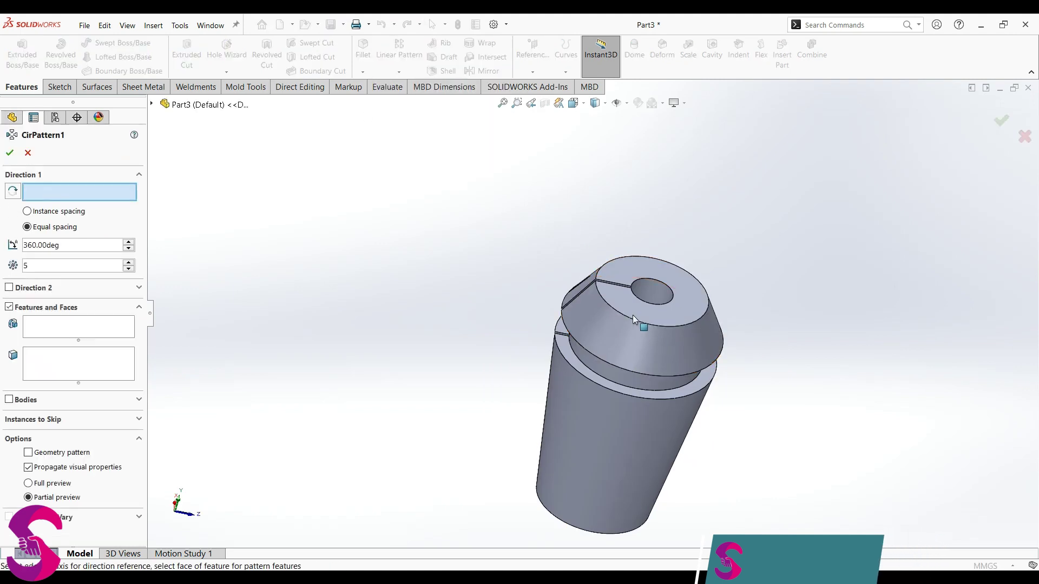
{"action": "left_click", "coordinate": [649, 296]}
{"action": "left_click", "coordinate": [93, 330]}
Pattern Cut-Extrude1 and Cut-Extrude2 with 8 equally spaced instances.
{"action": "scroll", "coordinate": [550, 306], "scroll_direction": "down", "scroll_amount": 5}
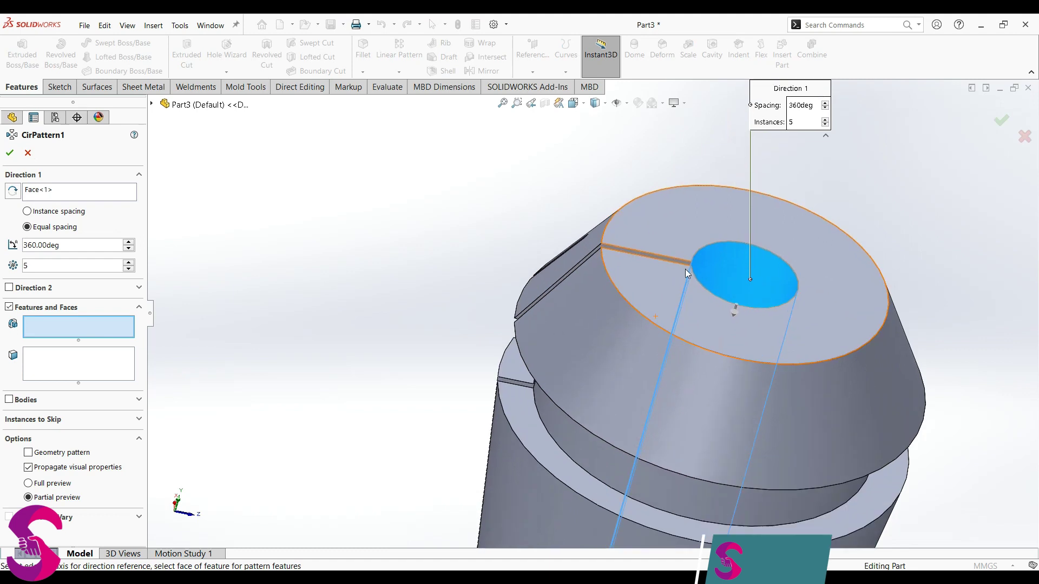
{"action": "left_click", "coordinate": [152, 104]}
{"action": "left_click", "coordinate": [208, 273]}
{"action": "left_click", "coordinate": [183, 260]}
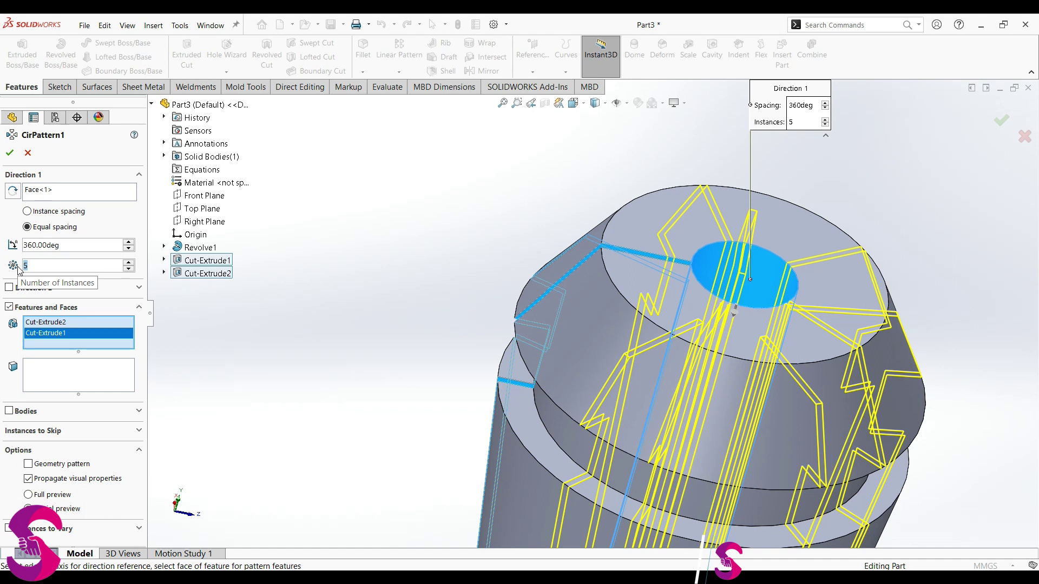
{"action": "type", "text": "8"}
{"action": "mouse_move", "coordinate": [464, 304]}
{"action": "middle_mouse_down"}
{"action": "mouse_move", "coordinate": [433, 401]}
{"action": "mouse_move", "coordinate": [456, 260]}
{"action": "mouse_move", "coordinate": [514, 209]}
{"action": "mouse_move", "coordinate": [396, 247]}
{"action": "mouse_move", "coordinate": [535, 347]}
{"action": "mouse_move", "coordinate": [563, 252]}
{"action": "mouse_move", "coordinate": [600, 536]}
{"action": "mouse_move", "coordinate": [609, 383]}
{"action": "middle_mouse_up"}
{"action": "key", "text": "Return"}
Reorient the finished collet to an angled view with the View Selector cube.
{"action": "key", "text": "space"}
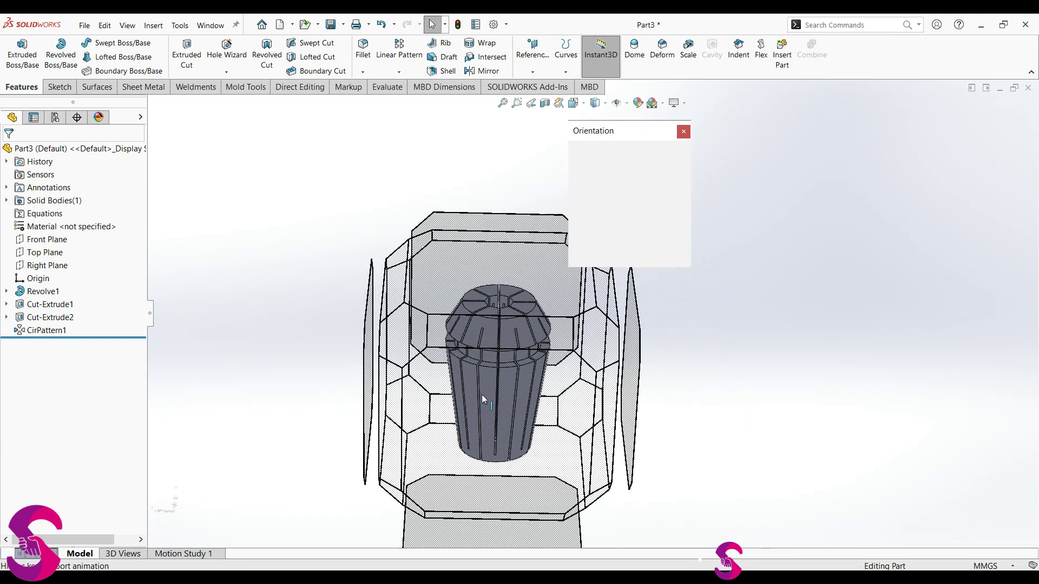
{"action": "left_click", "coordinate": [363, 340]}
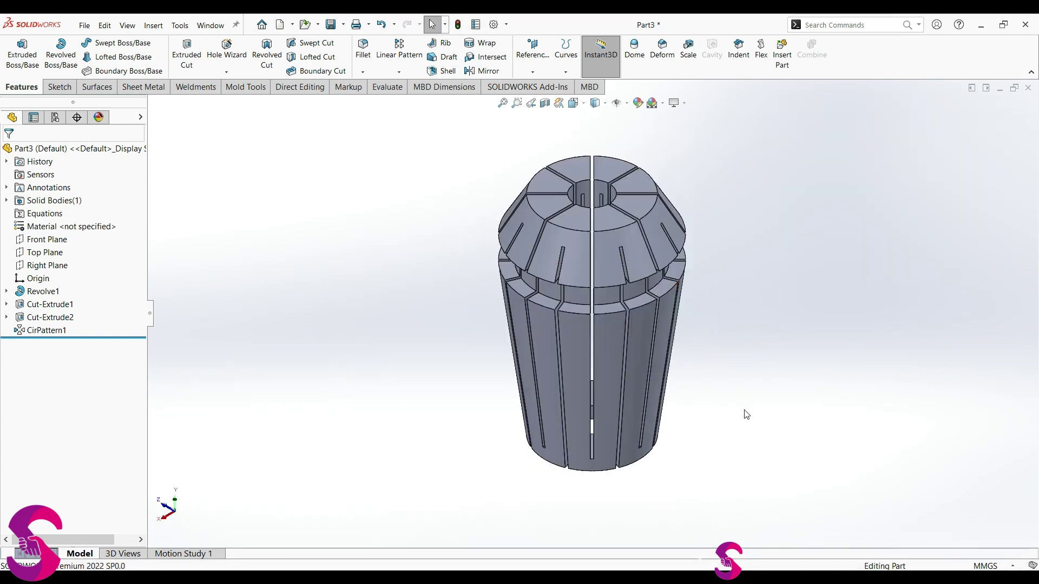